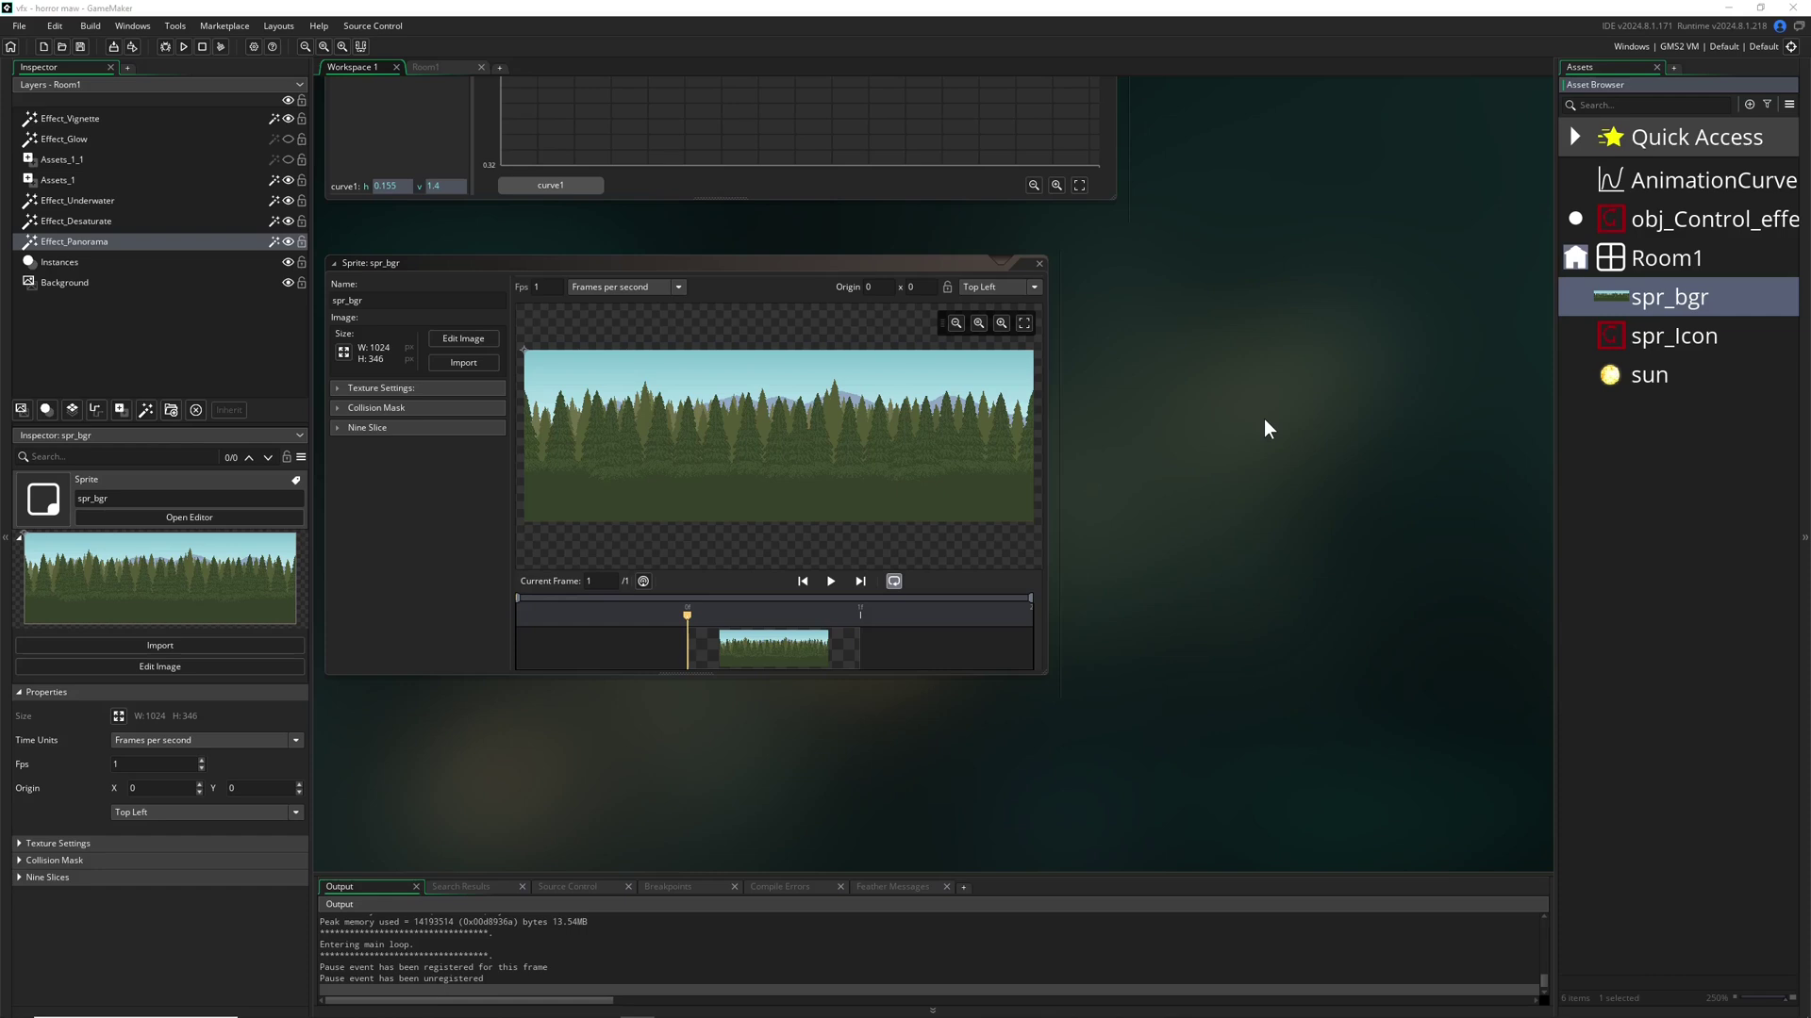
Run the game to preview the current effects, then close it
left_click_drag(57, 247, 130, 239)
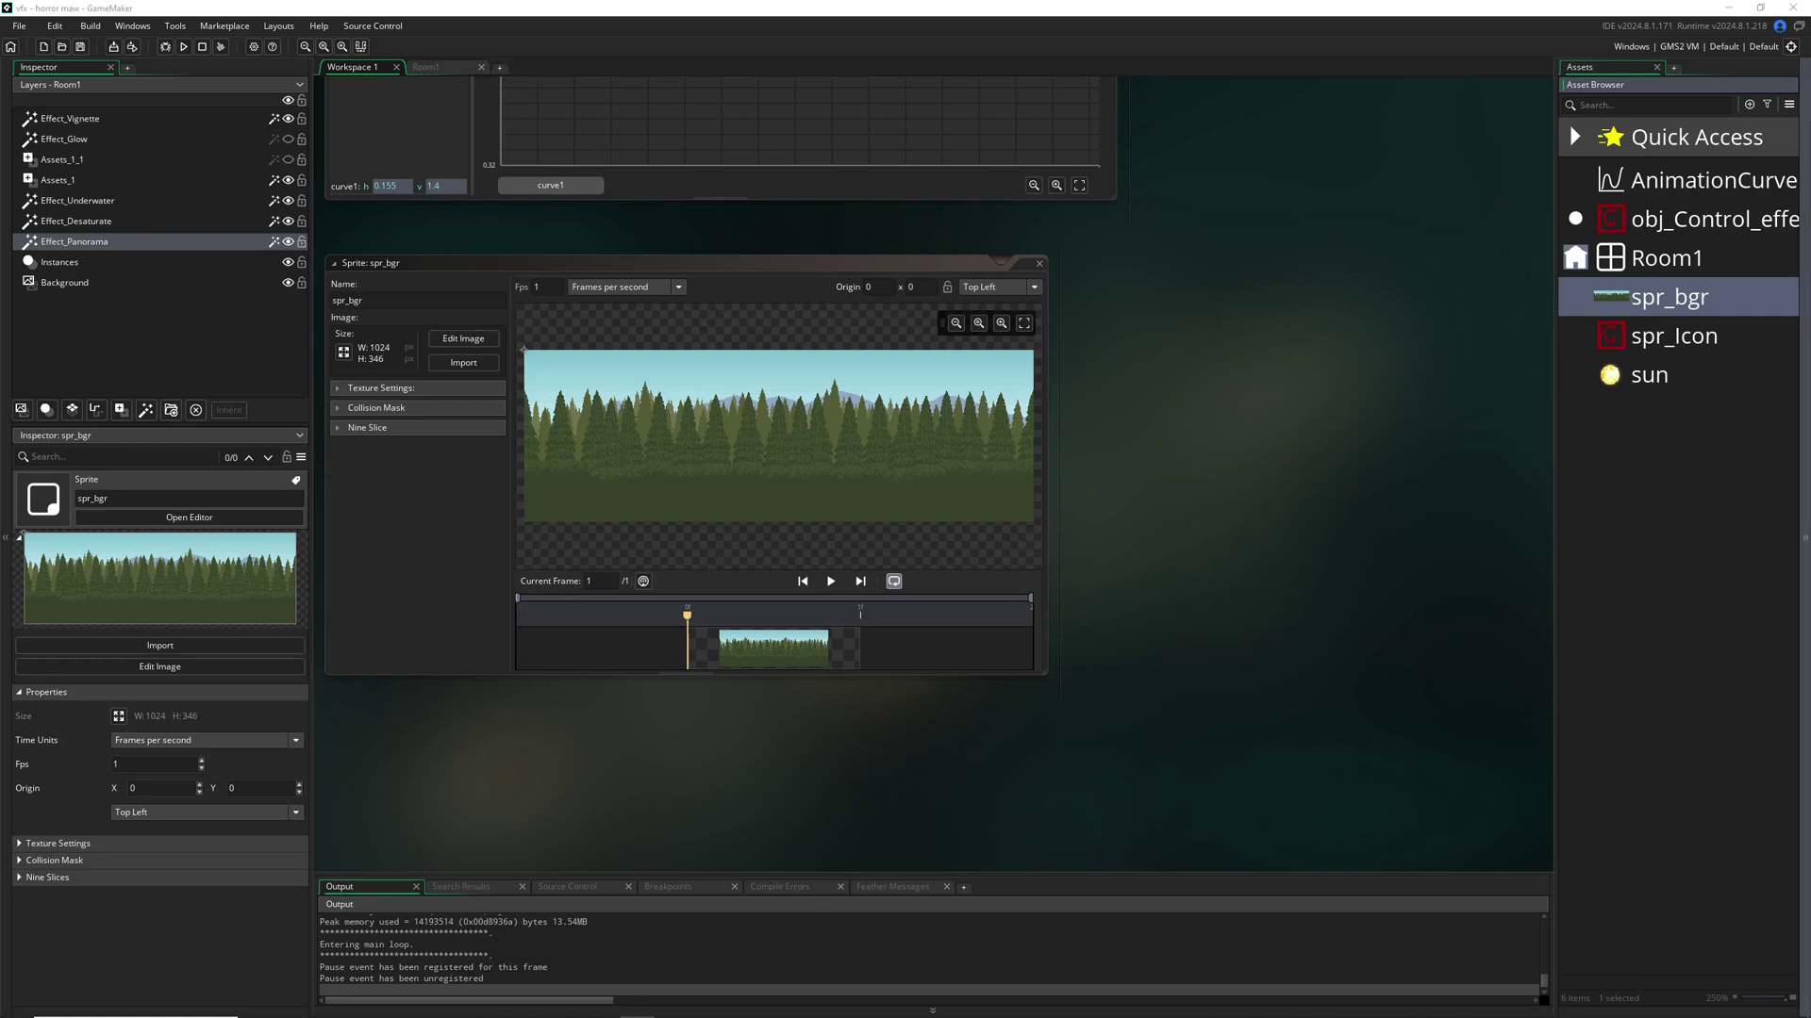
key("alt+Tab")
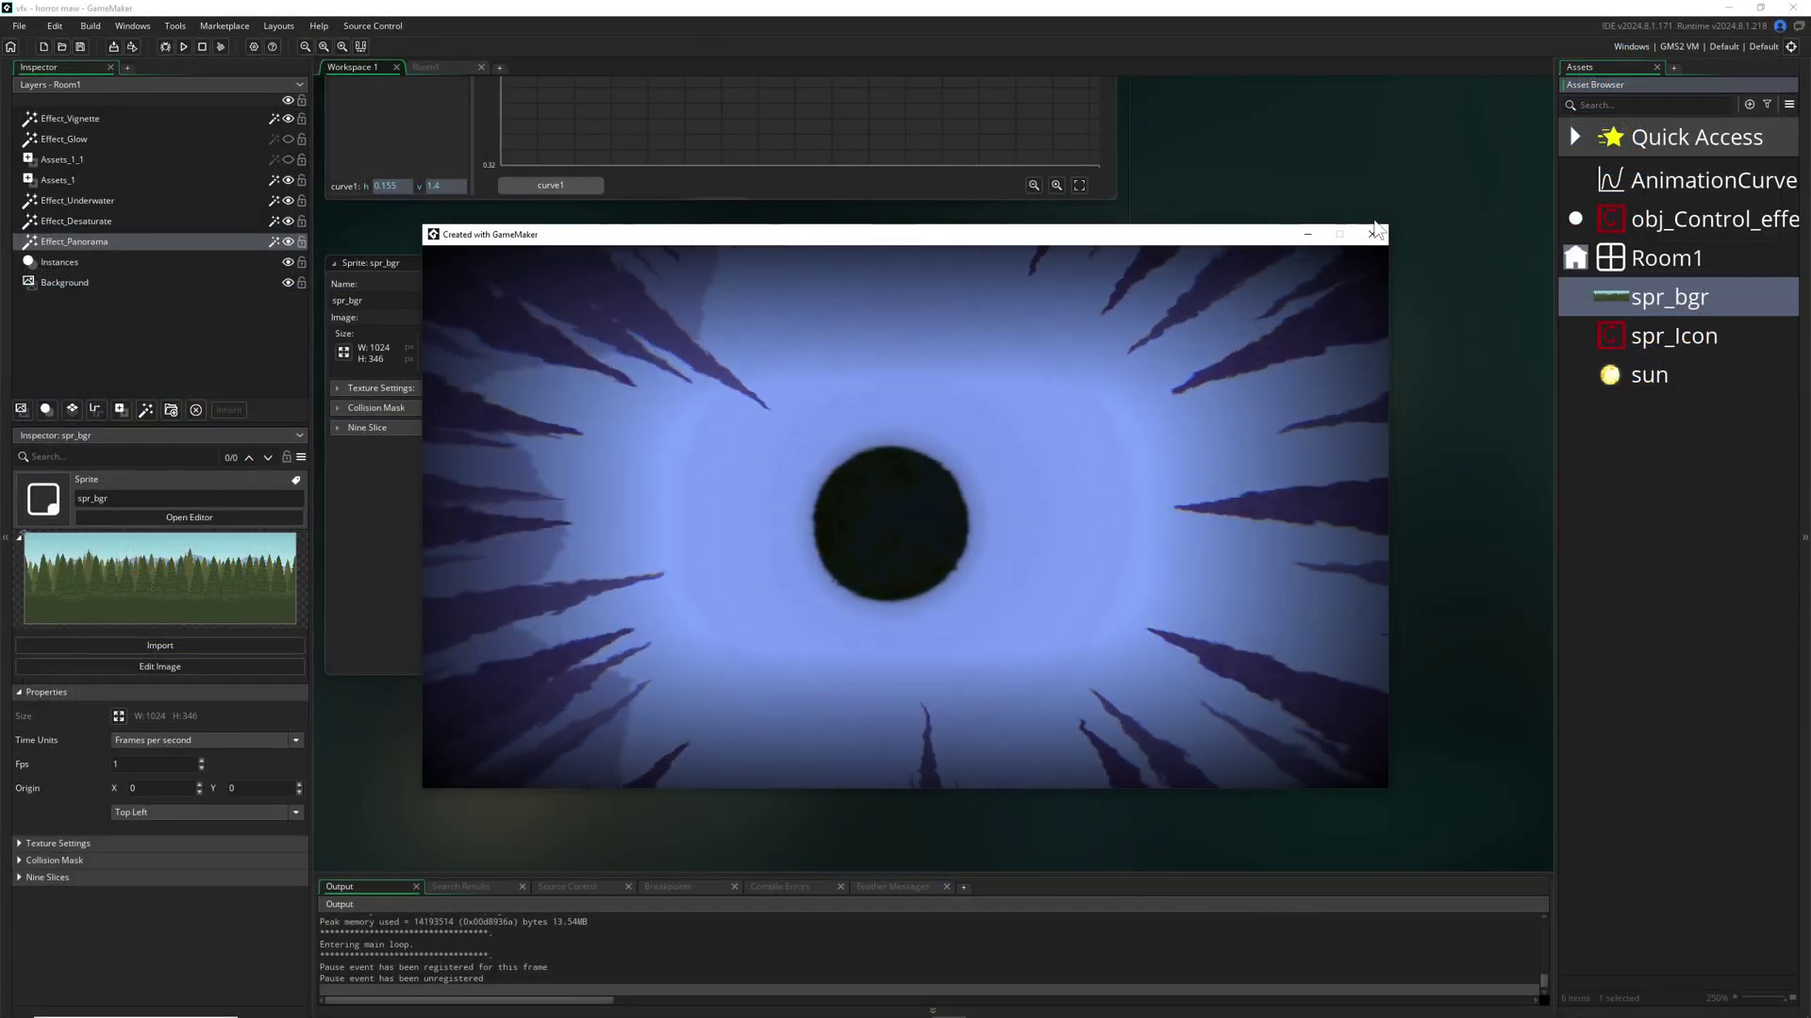
left_click(1372, 234)
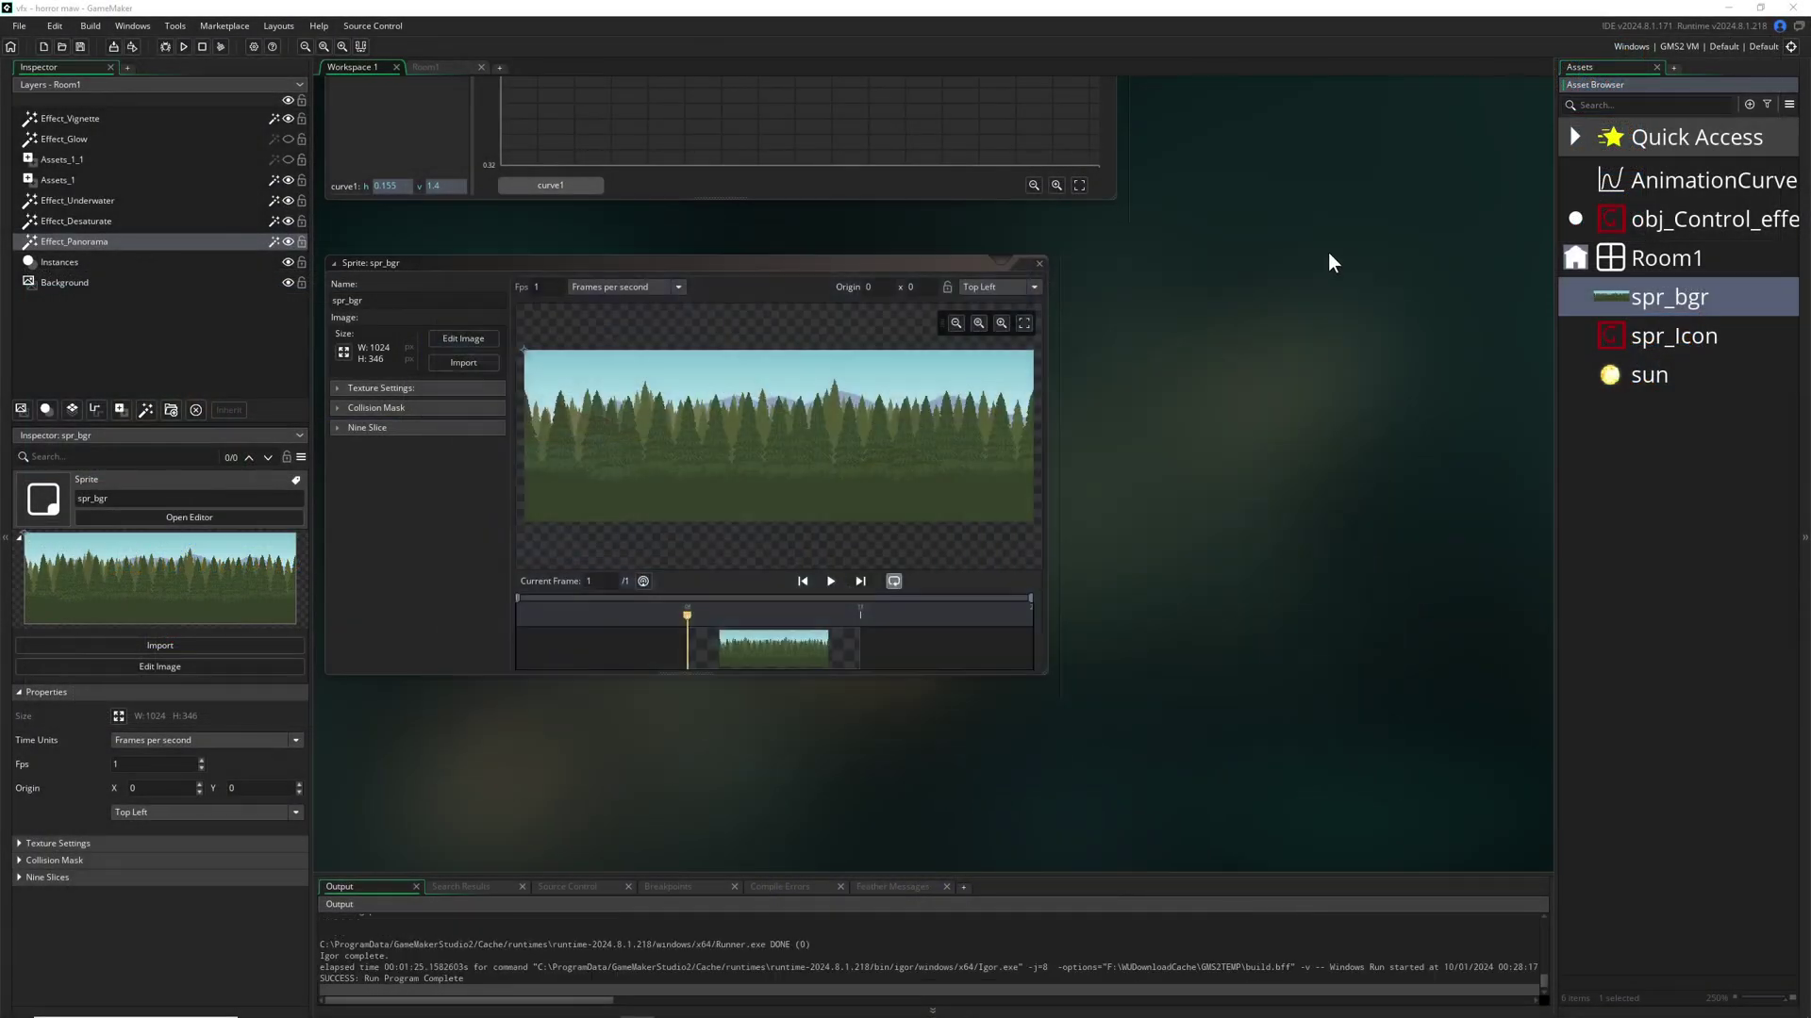
In Room1, hide Assets_1, Underwater, Desaturate, Panorama and Vignette layers; open obj_Control_effect's code
left_click(436, 67)
left_click(288, 180)
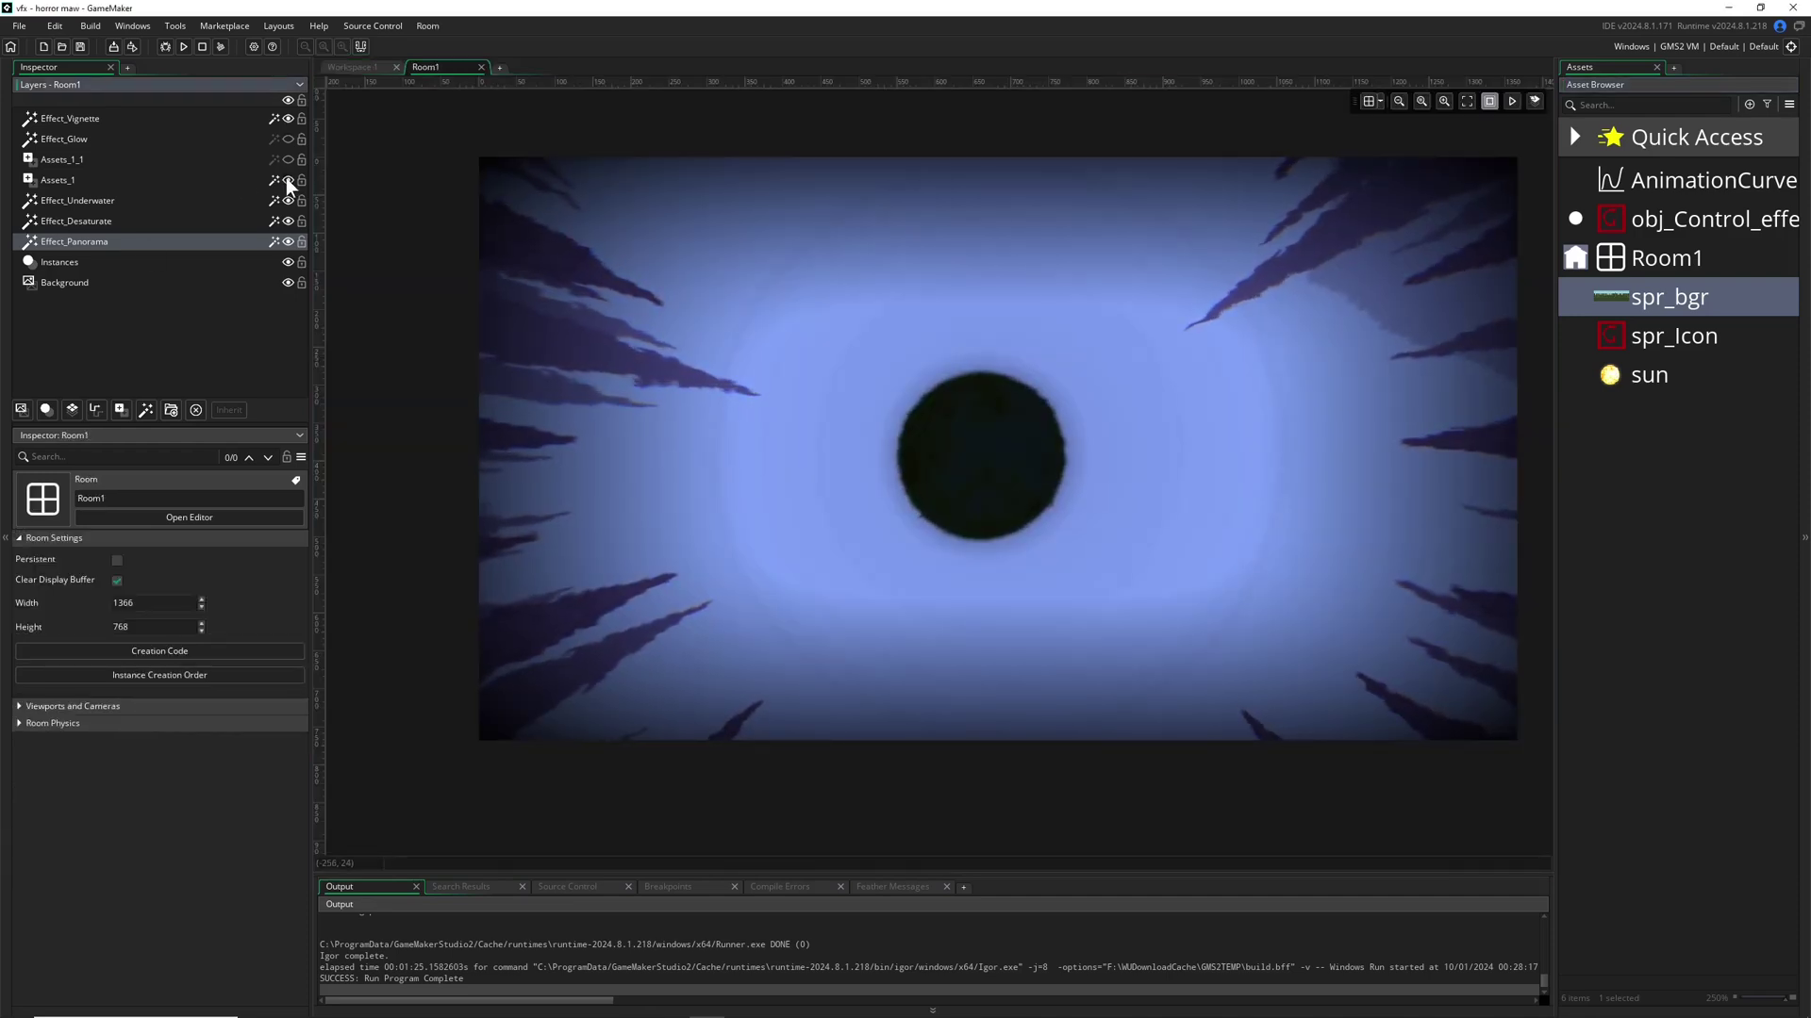
left_click(288, 199)
left_click(288, 221)
left_click(288, 242)
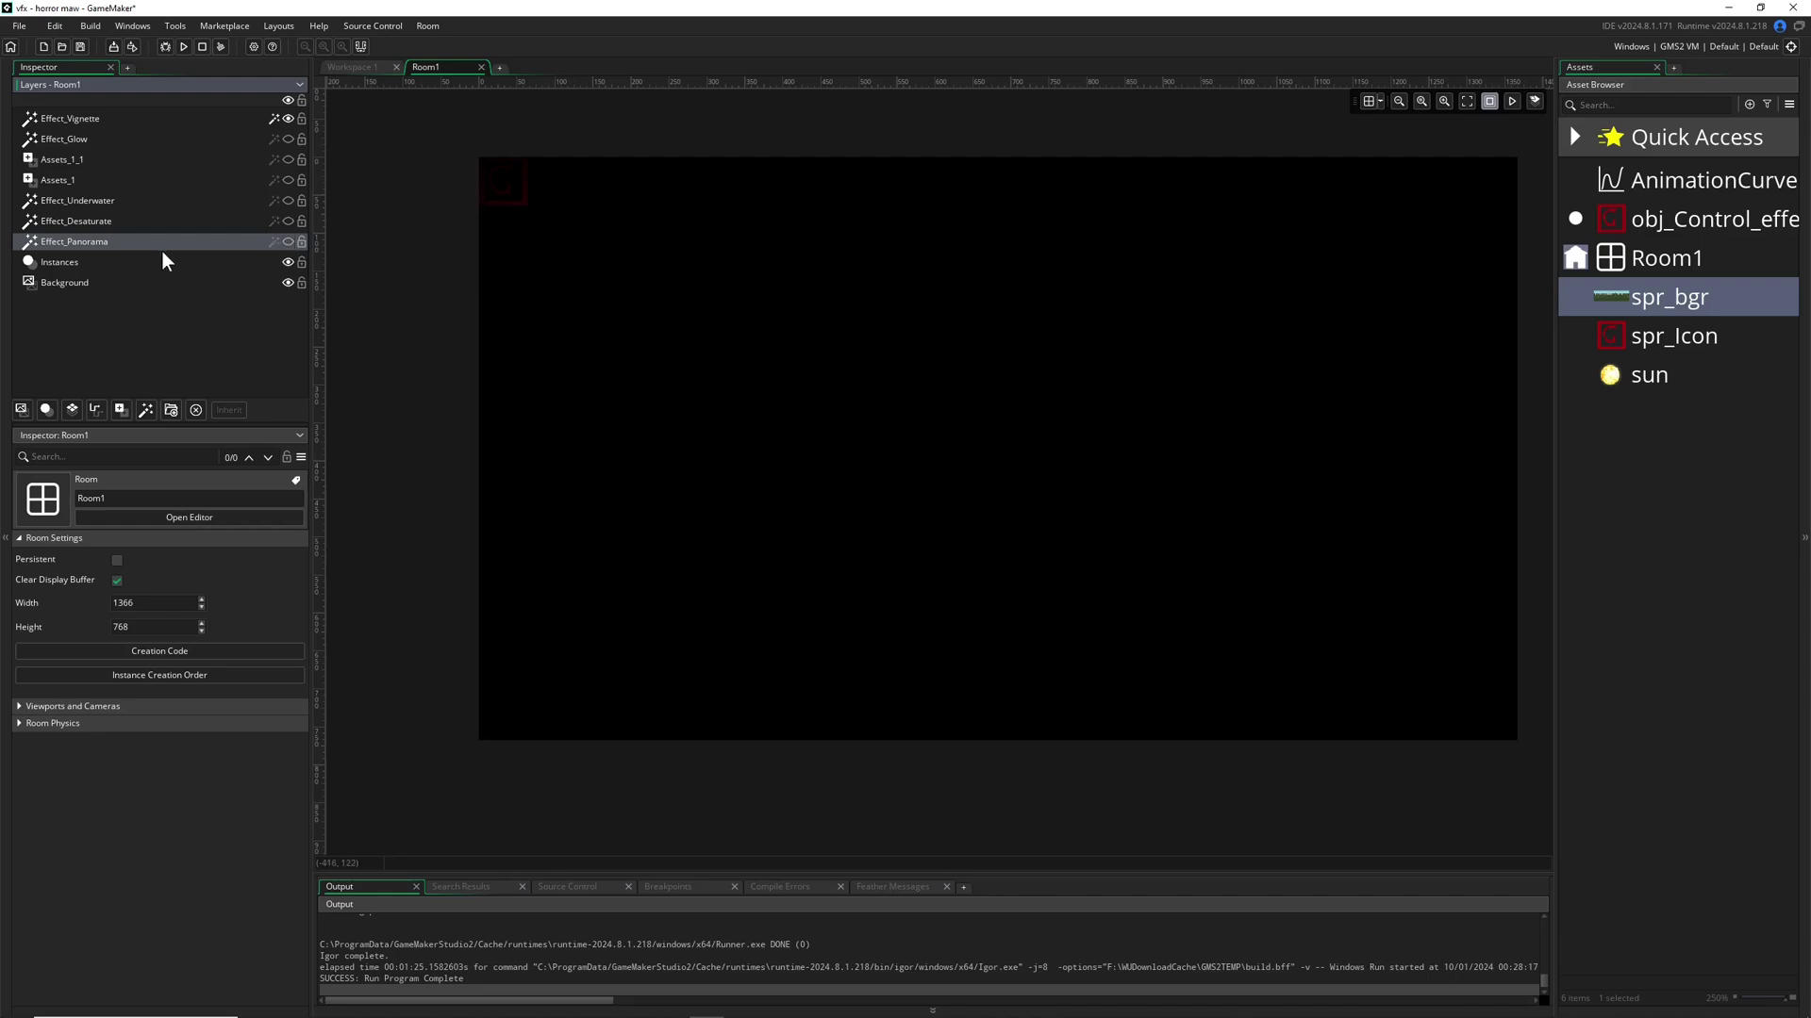
left_click(287, 118)
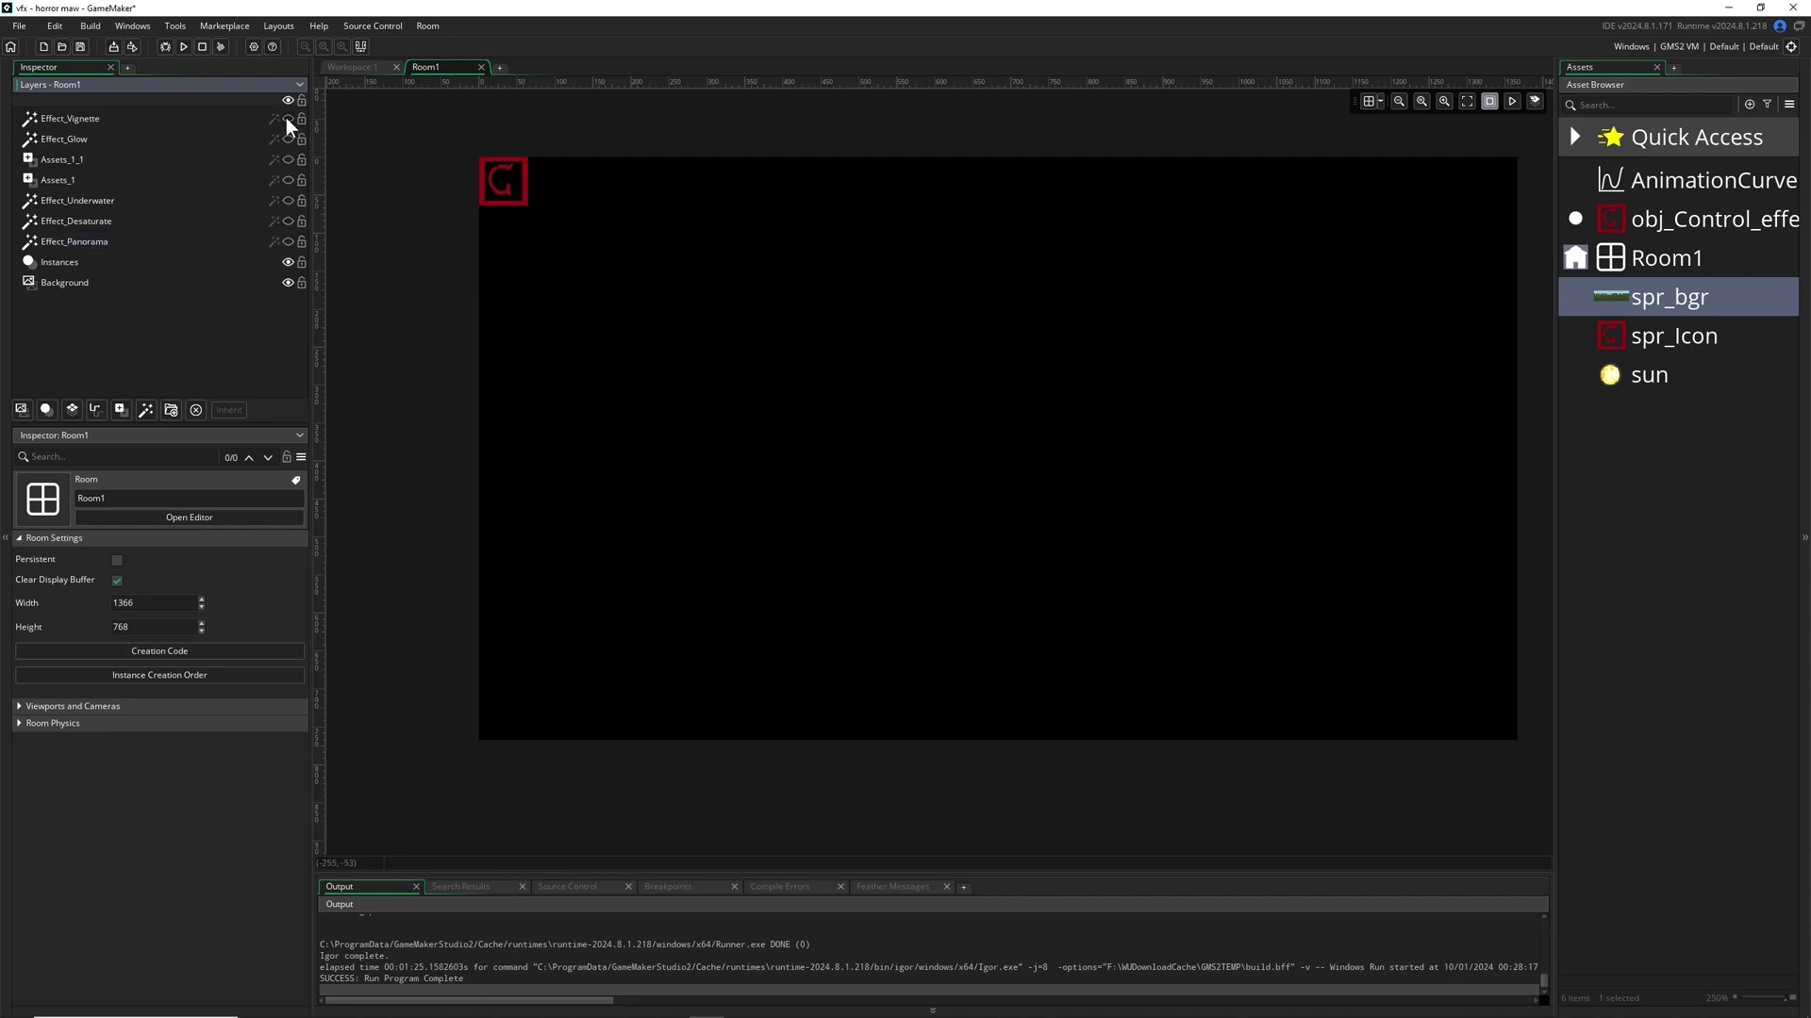
double_click(1646, 219)
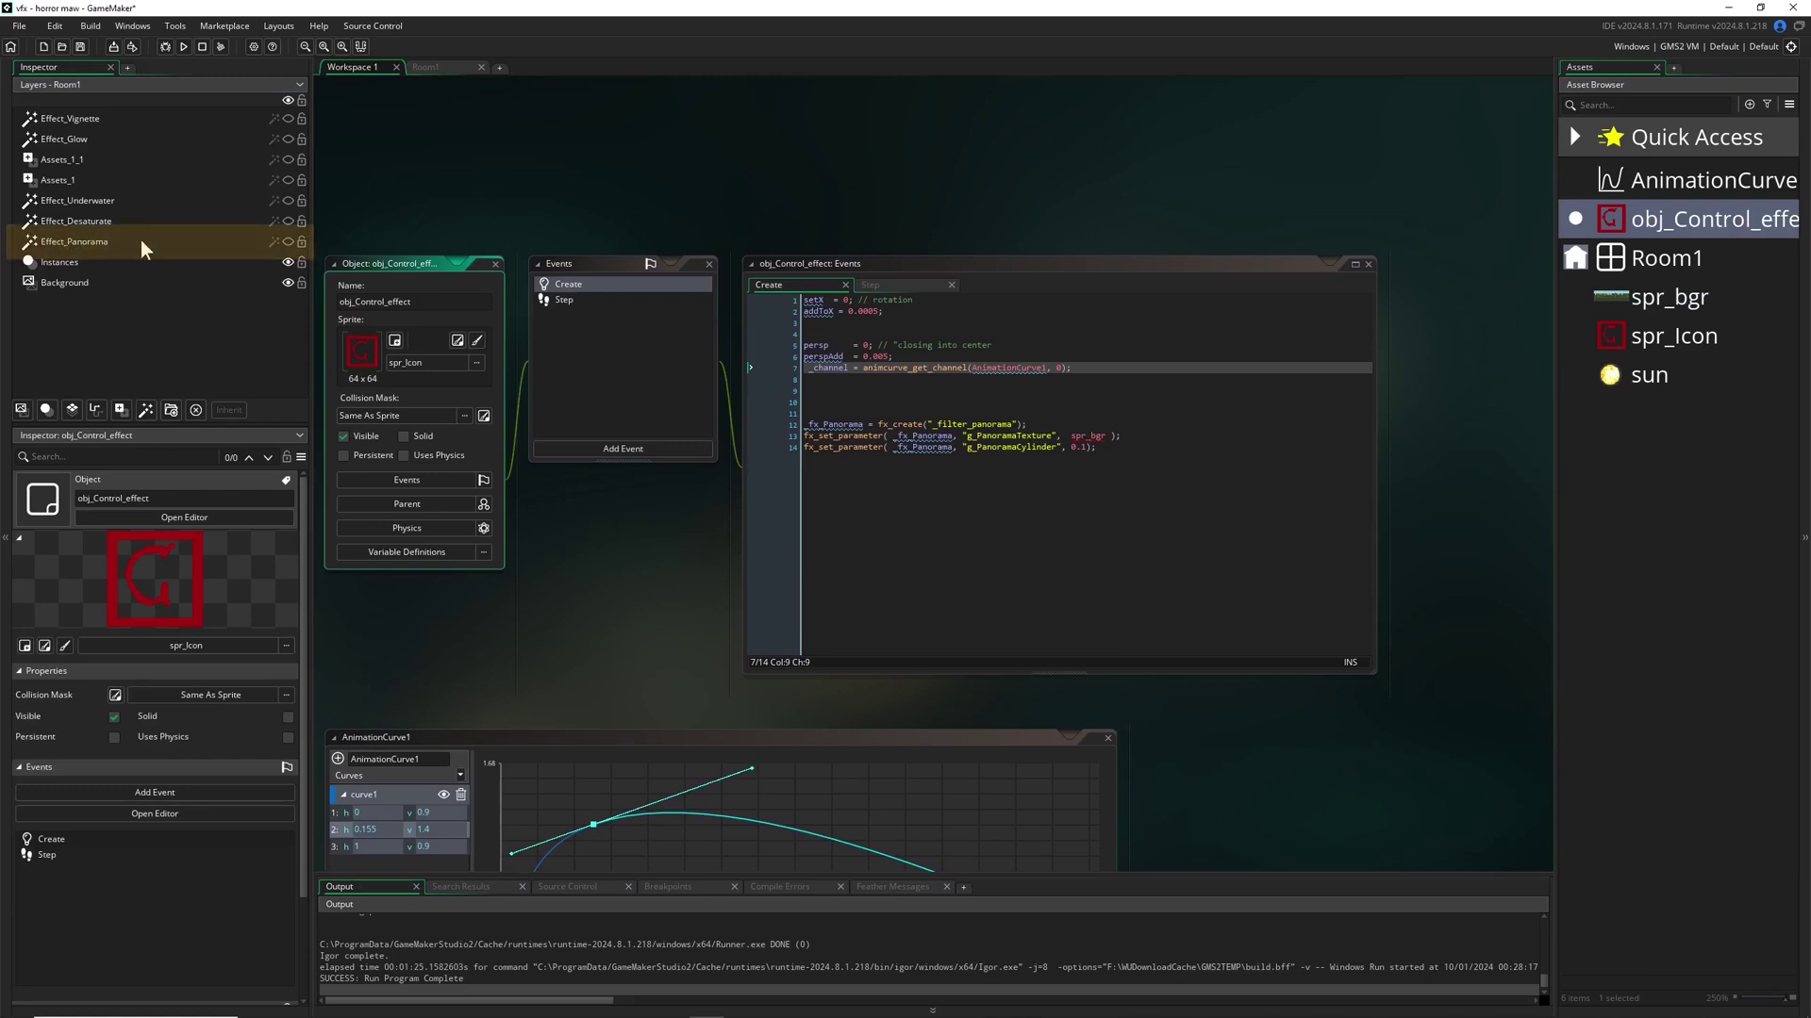
Show Effect_Panorama, reset it to Panorama Background, and set spr_bgr as its texture
left_click(235, 236)
left_click(288, 243)
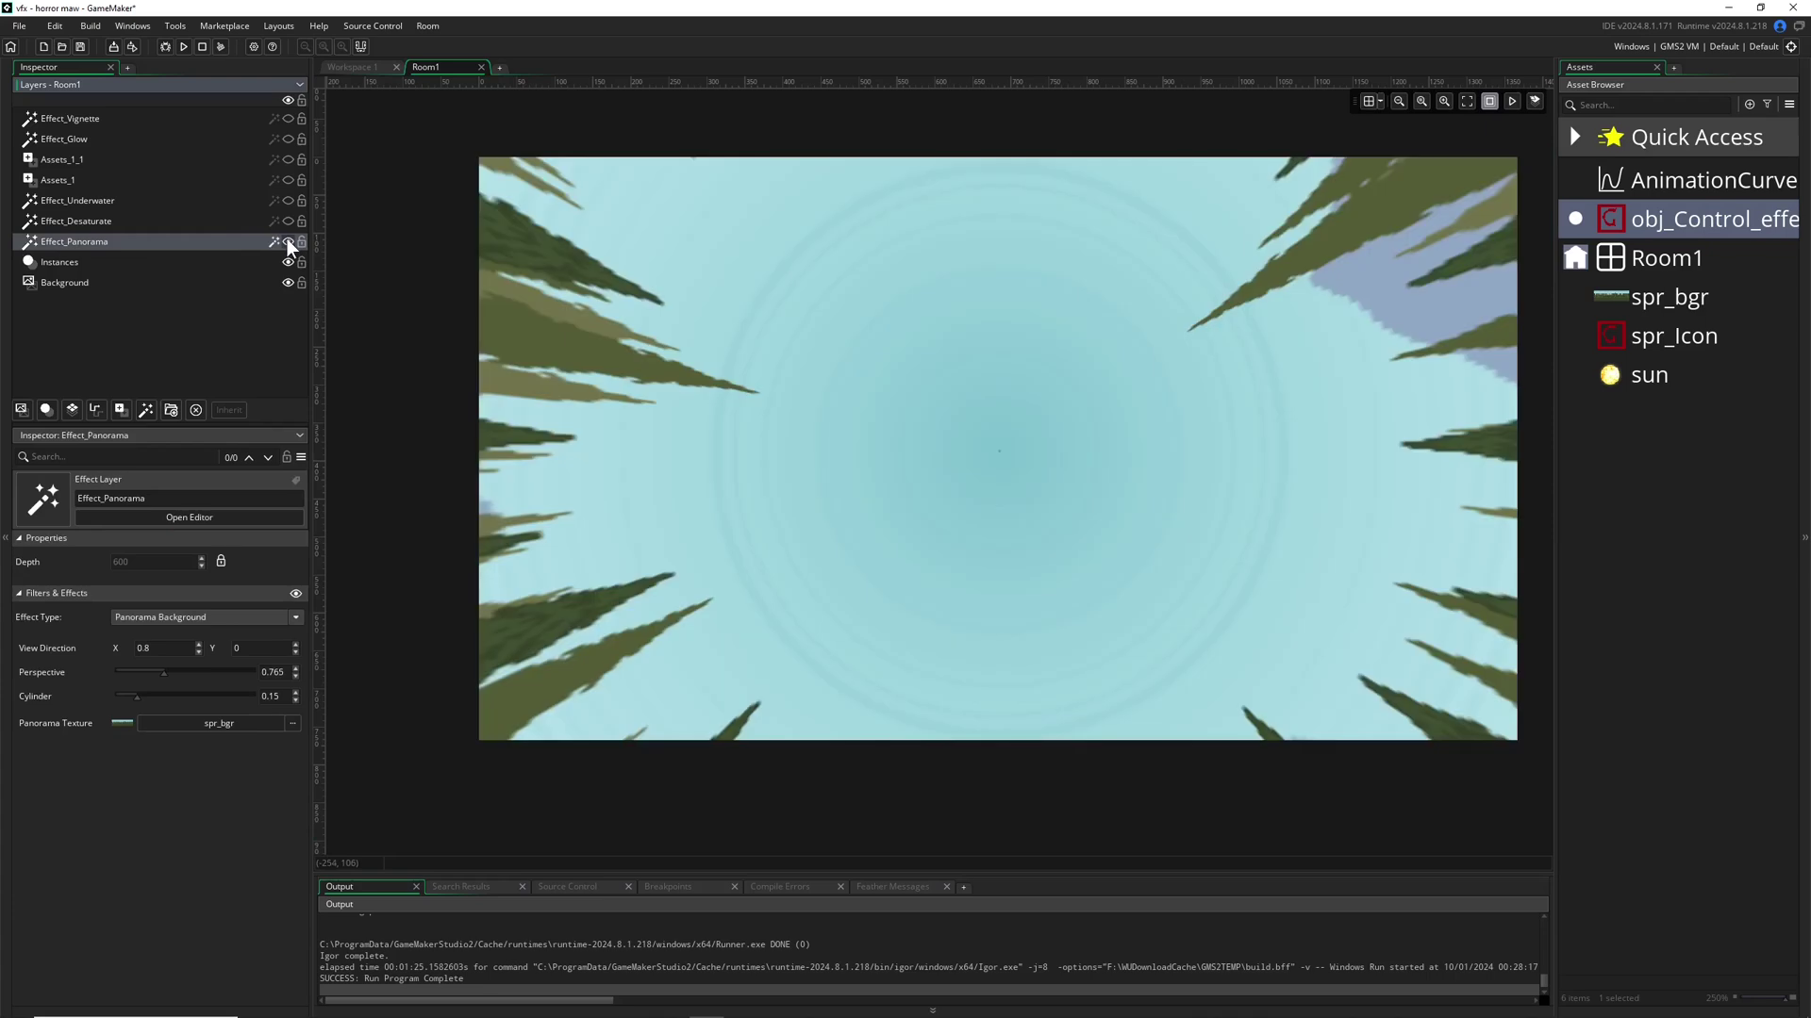
left_click(200, 618)
left_click(166, 668)
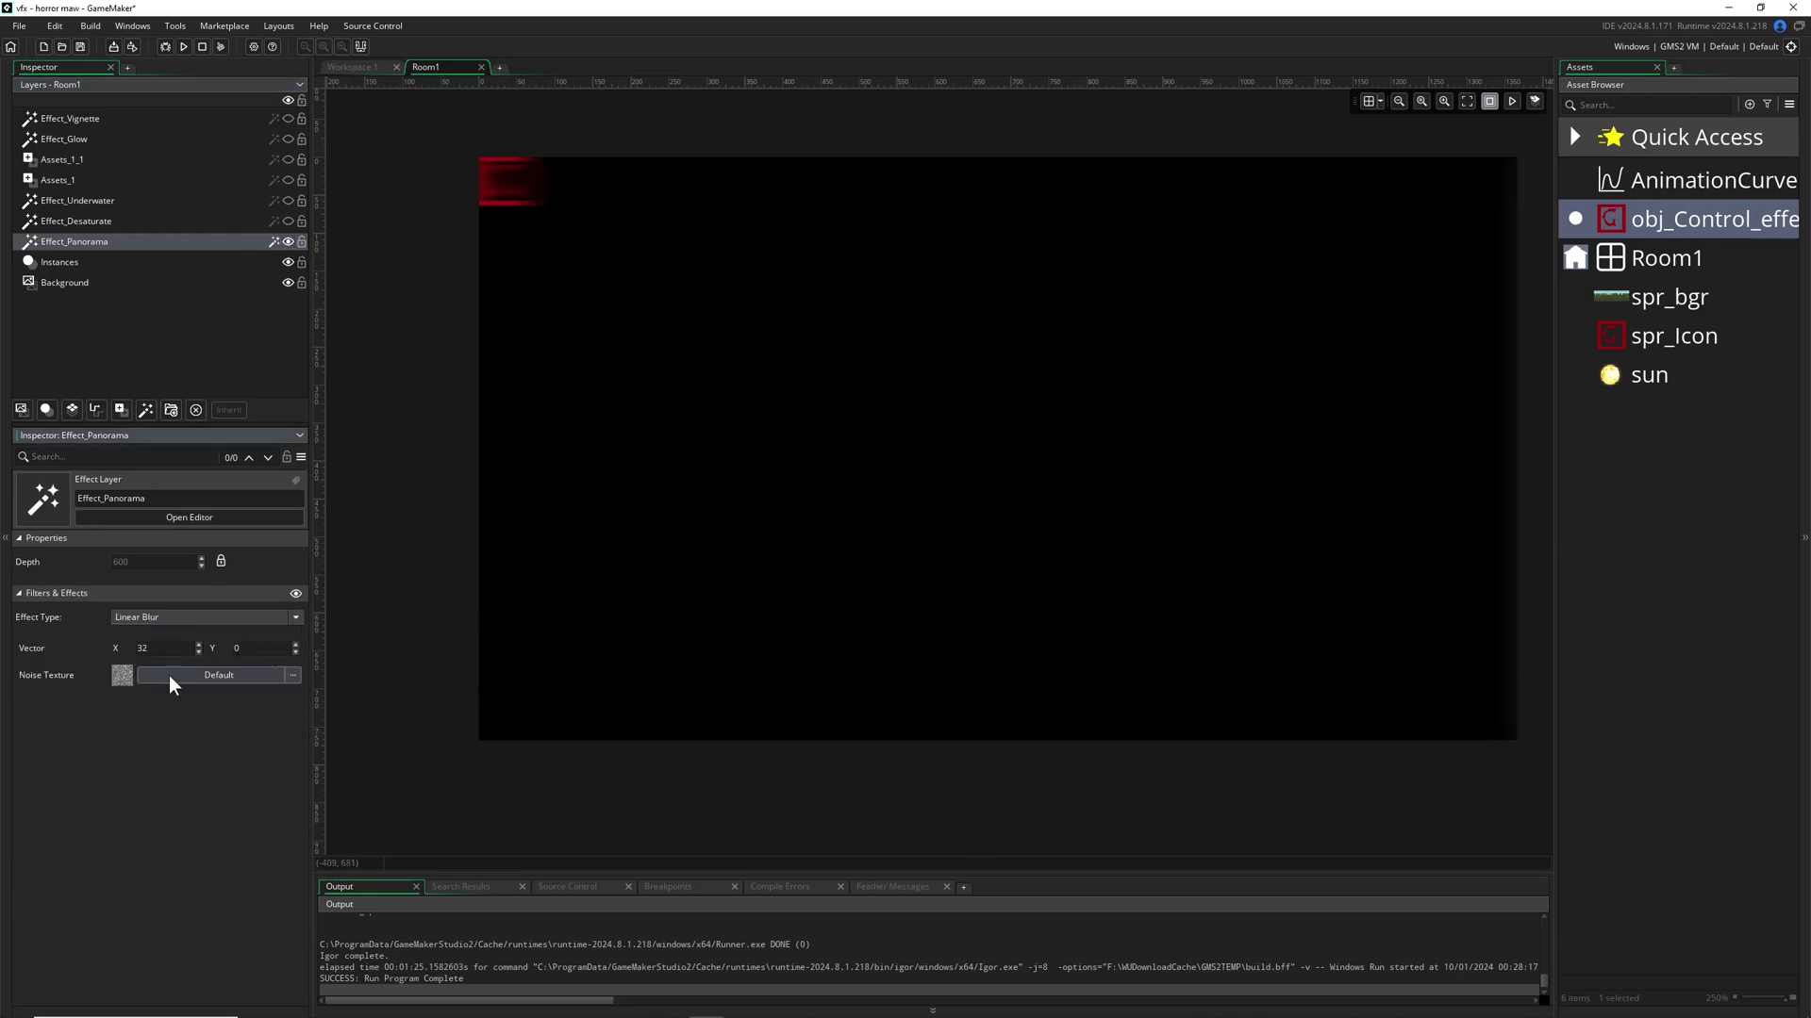
left_click(179, 618)
scroll(190, 679, "down", 3)
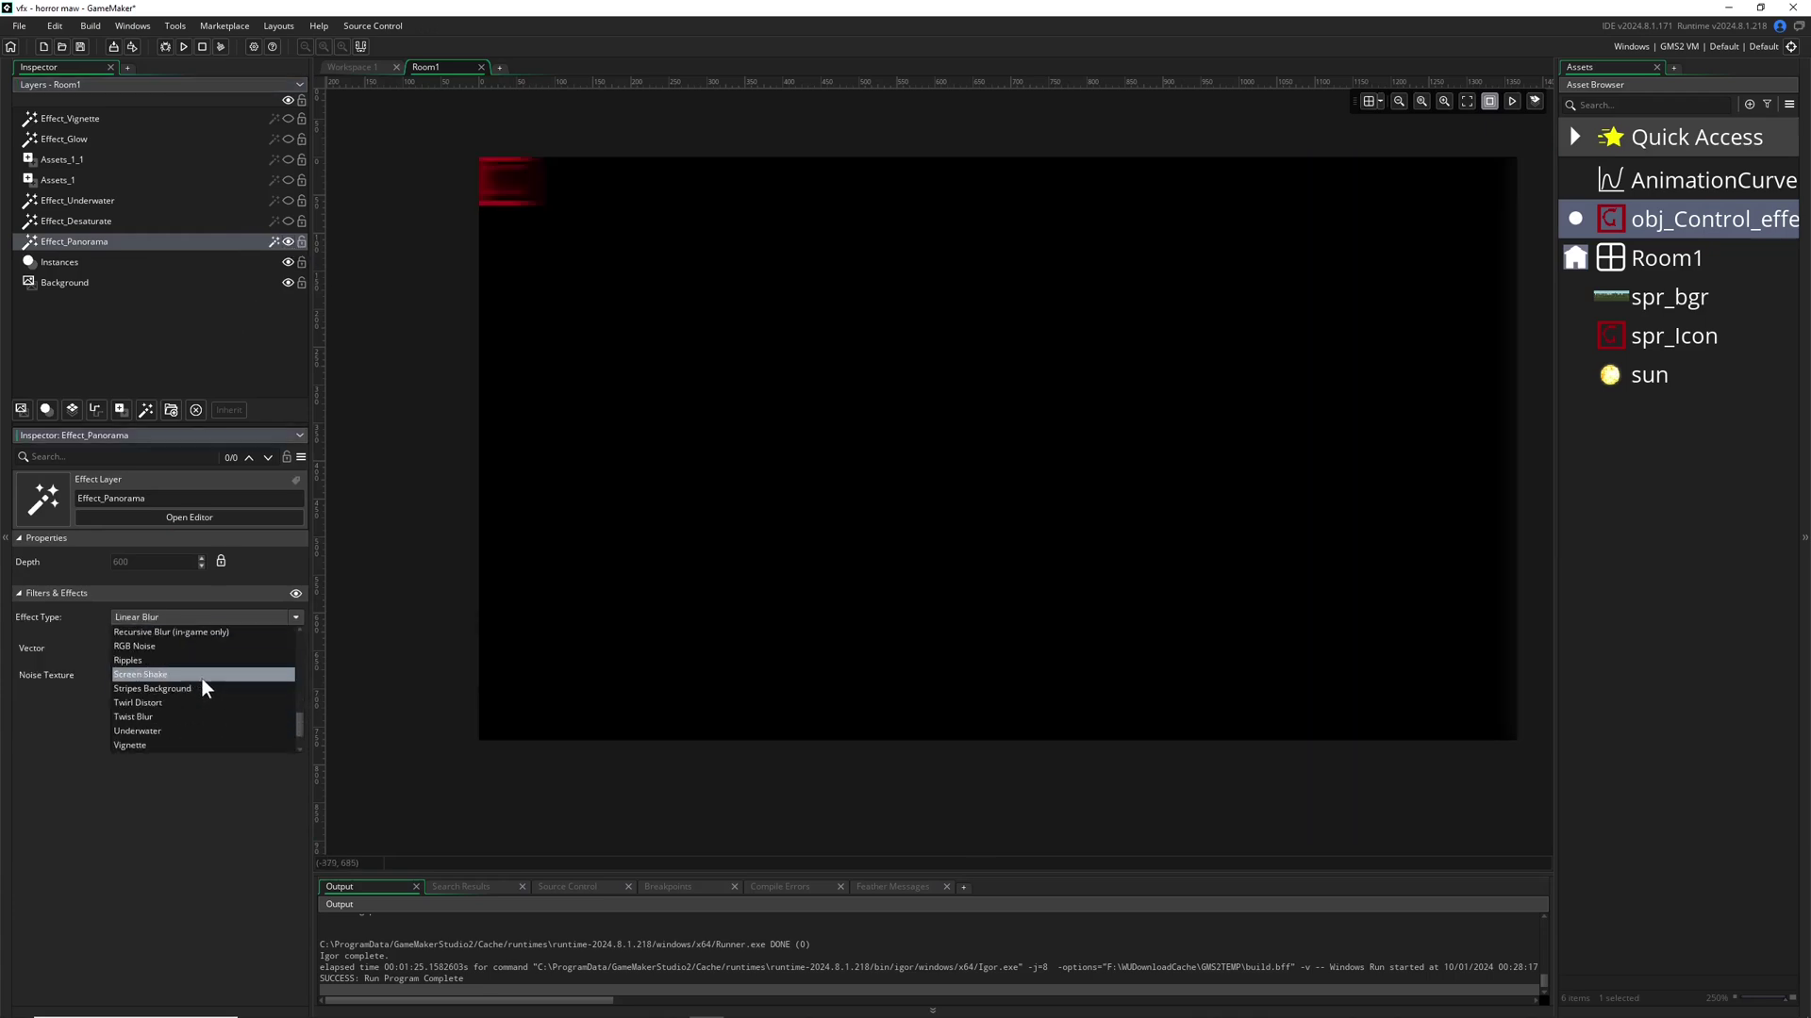
scroll(230, 685, "up", 2)
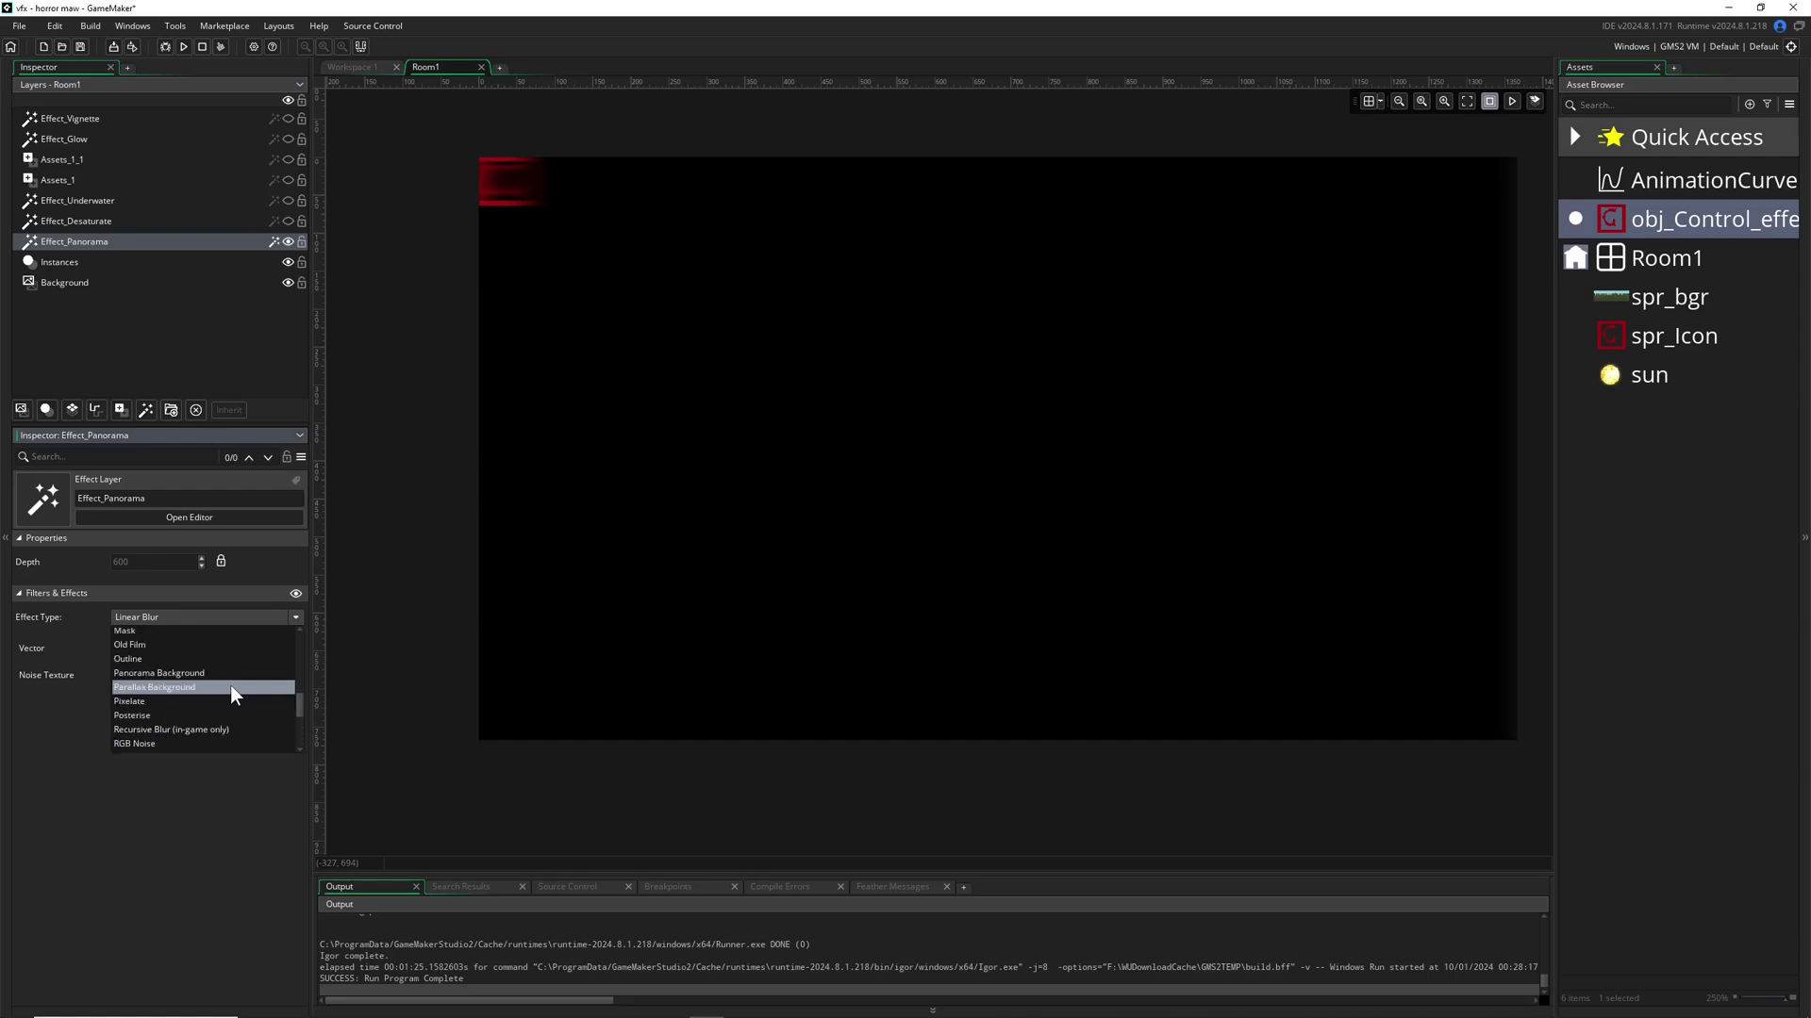
left_click(226, 671)
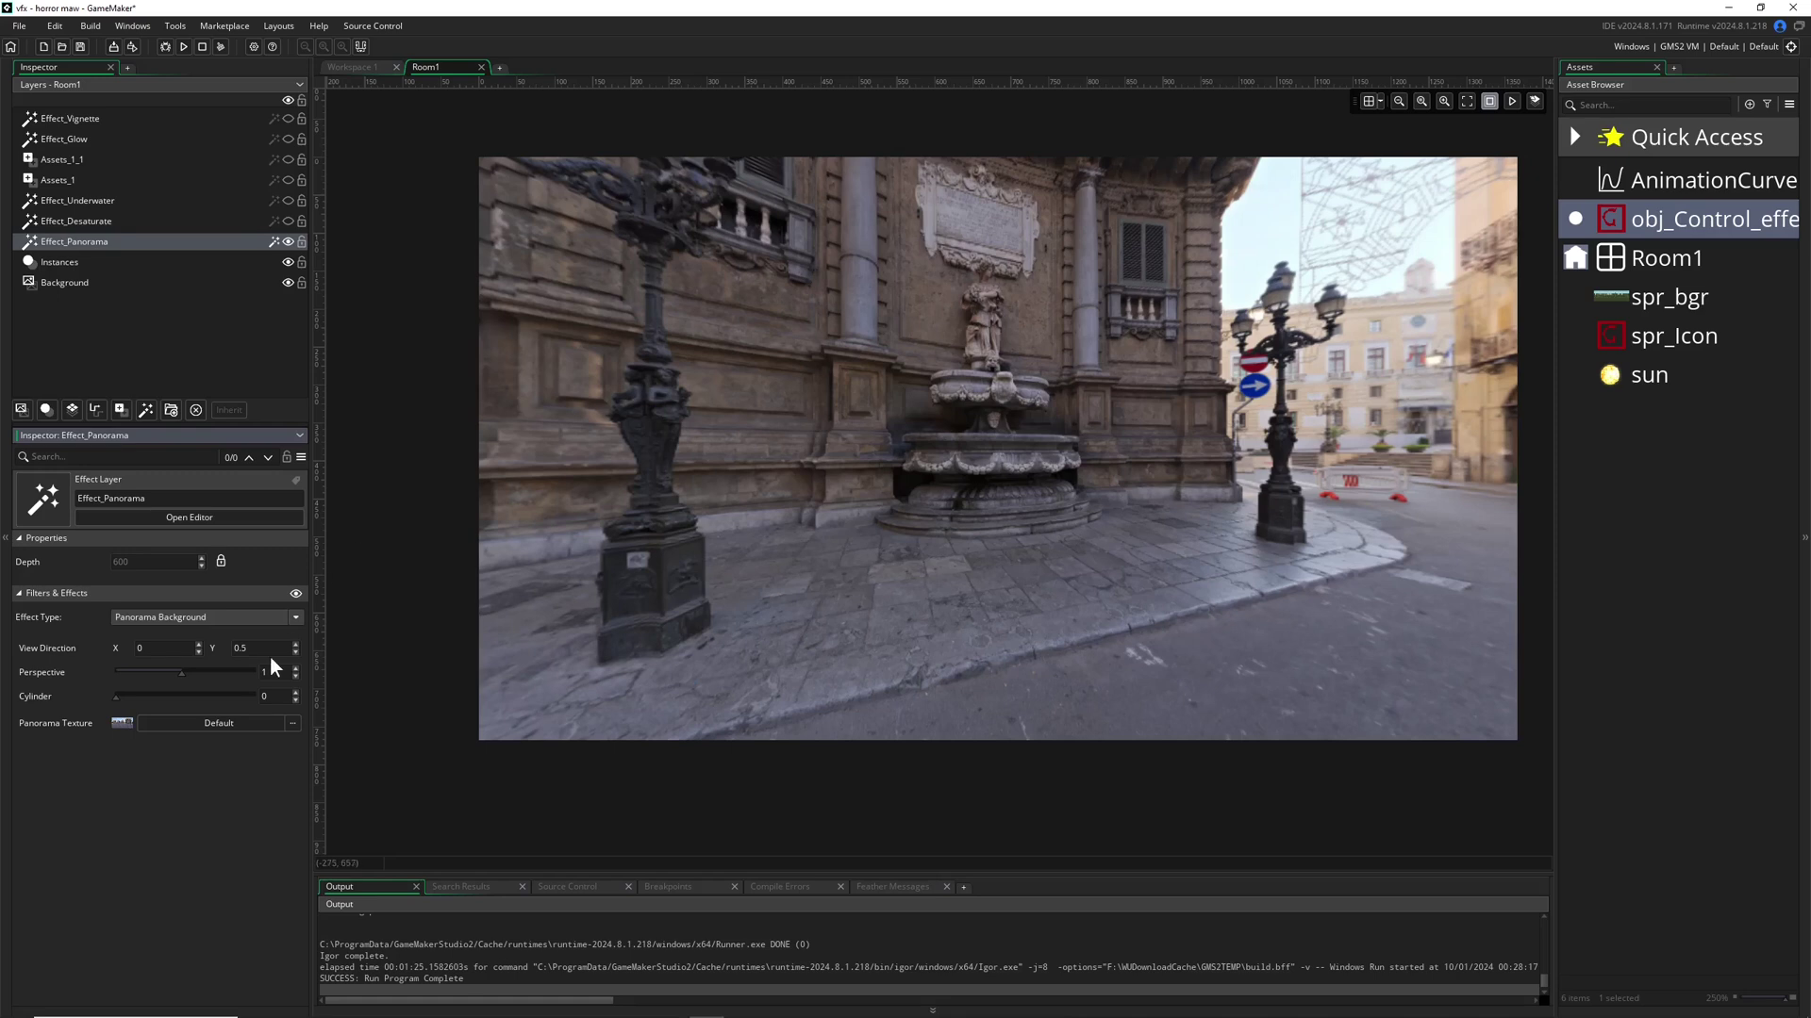
left_click(219, 723)
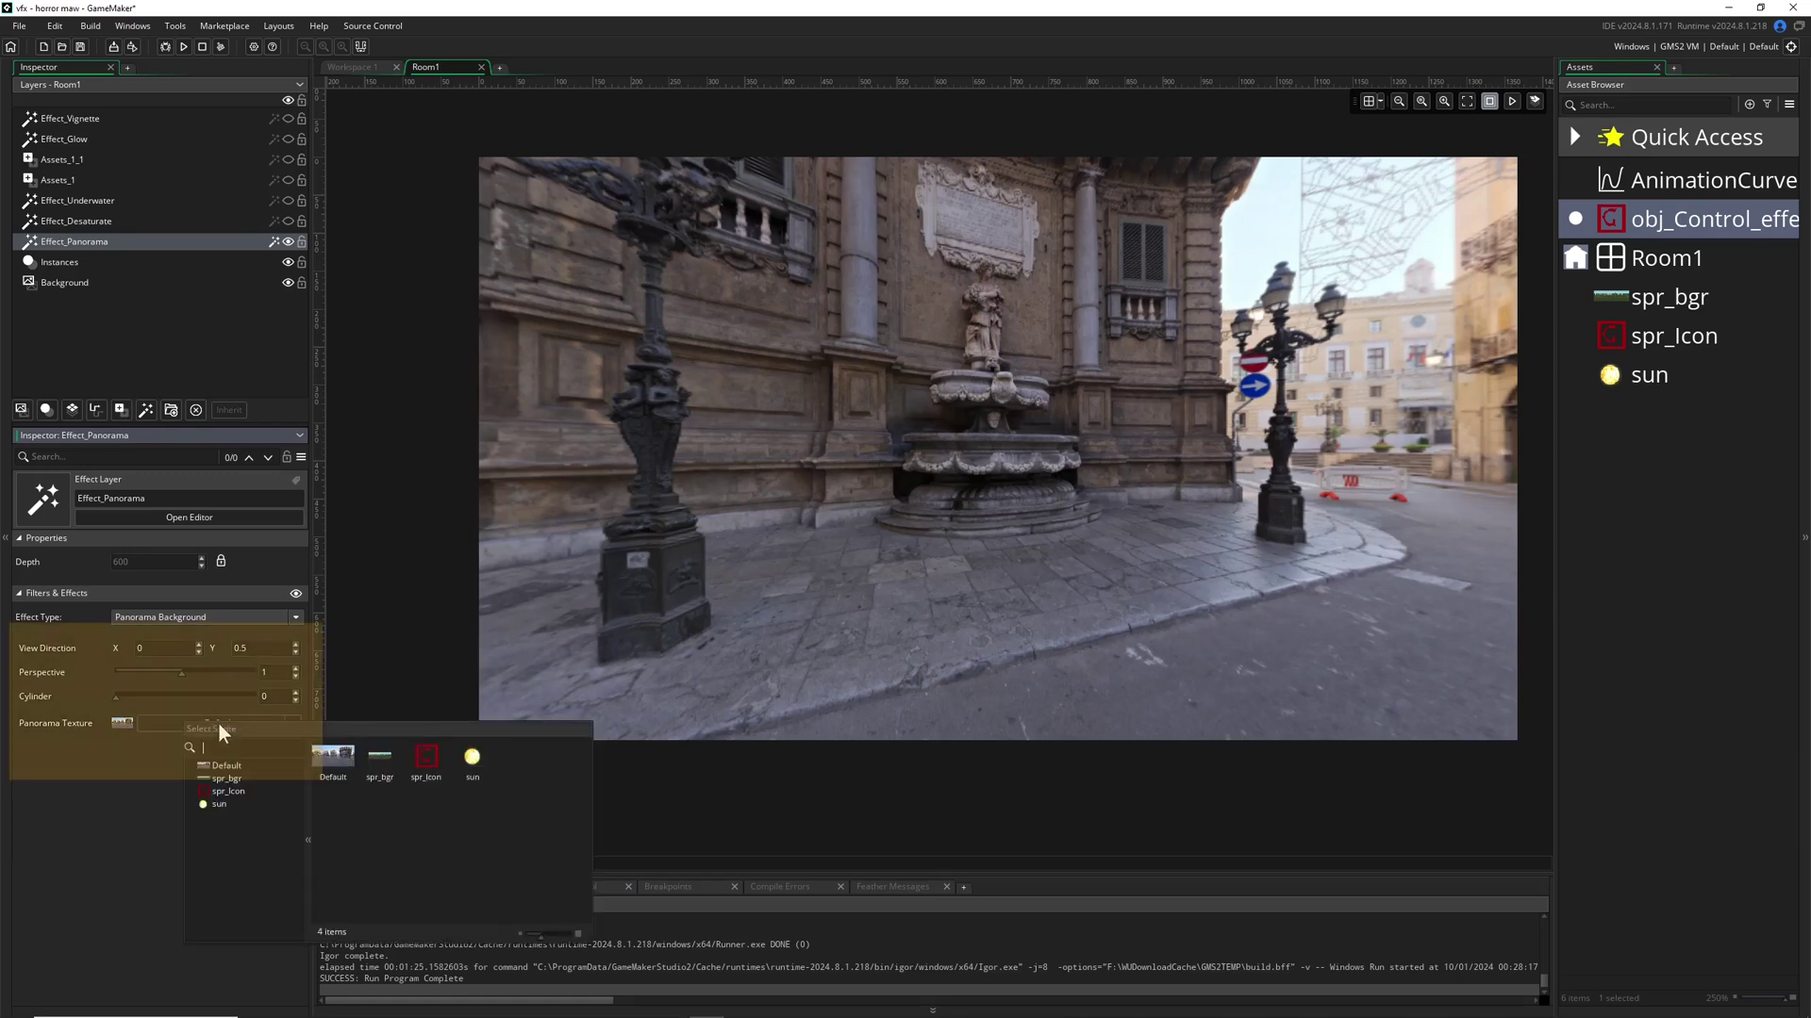
left_click(380, 759)
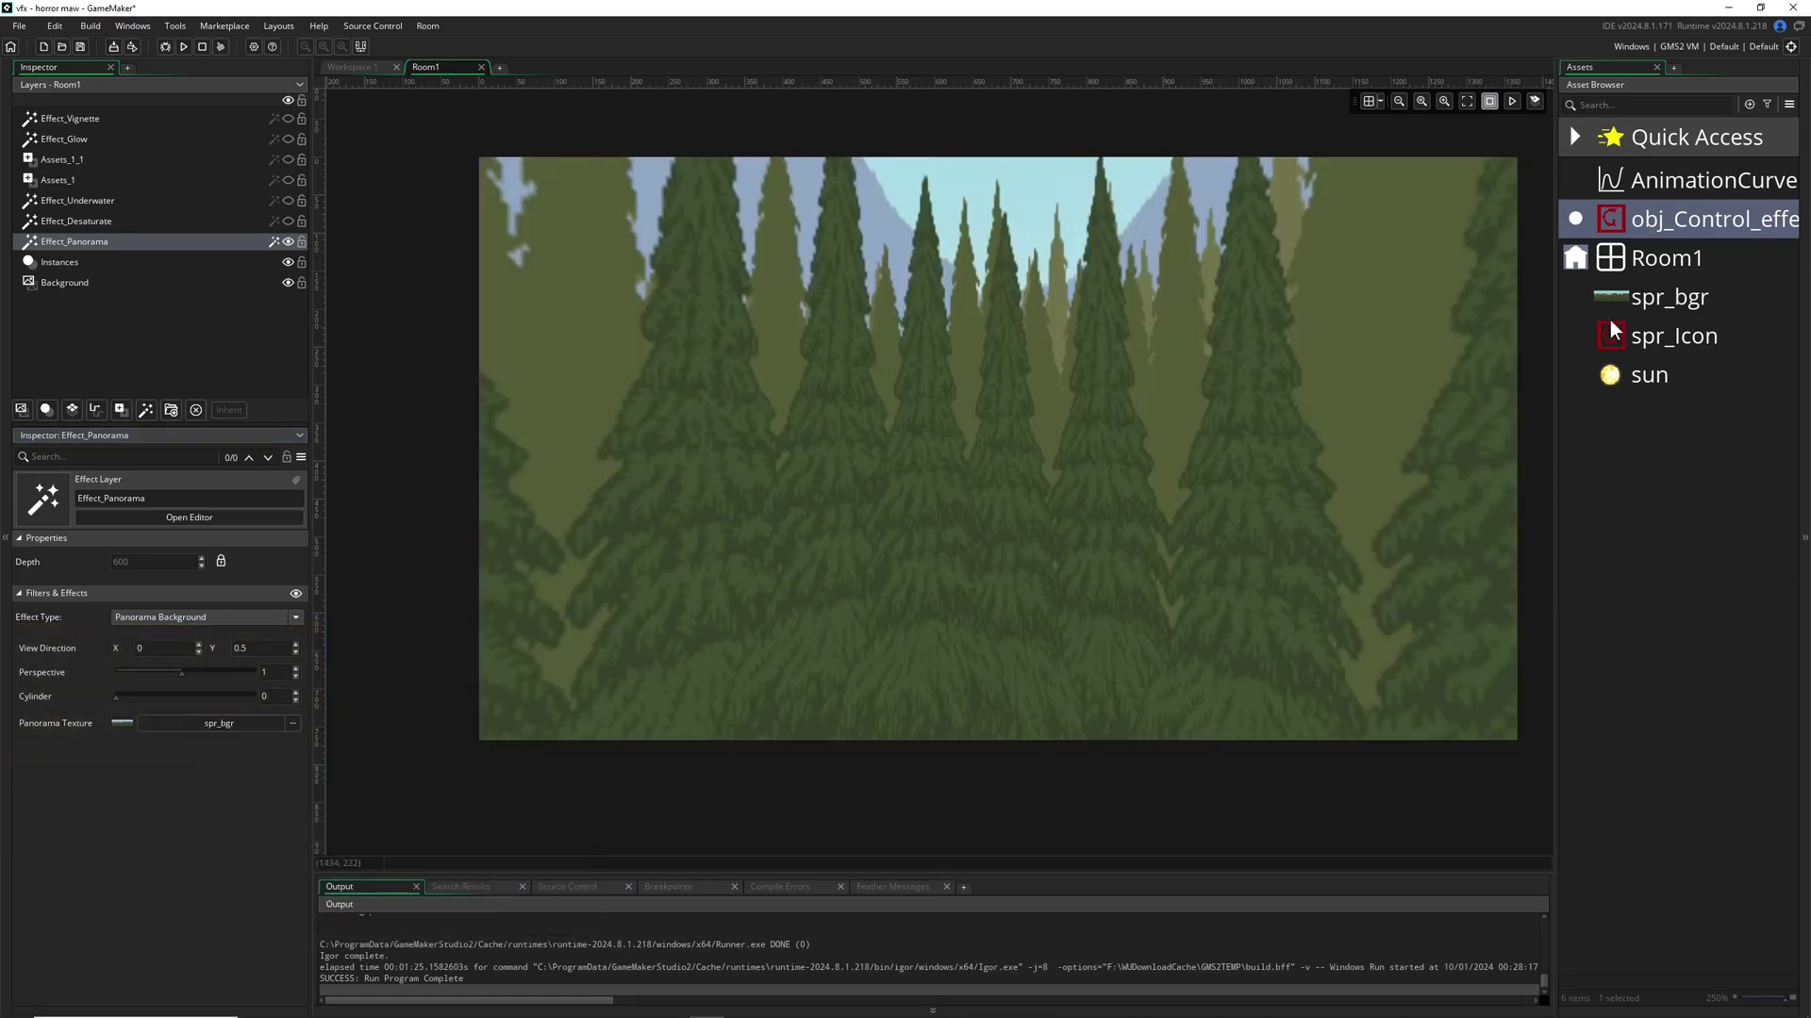
Inspect the spr_bgr sprite, then return to the Effect_Panorama layer settings
double_click(1643, 294)
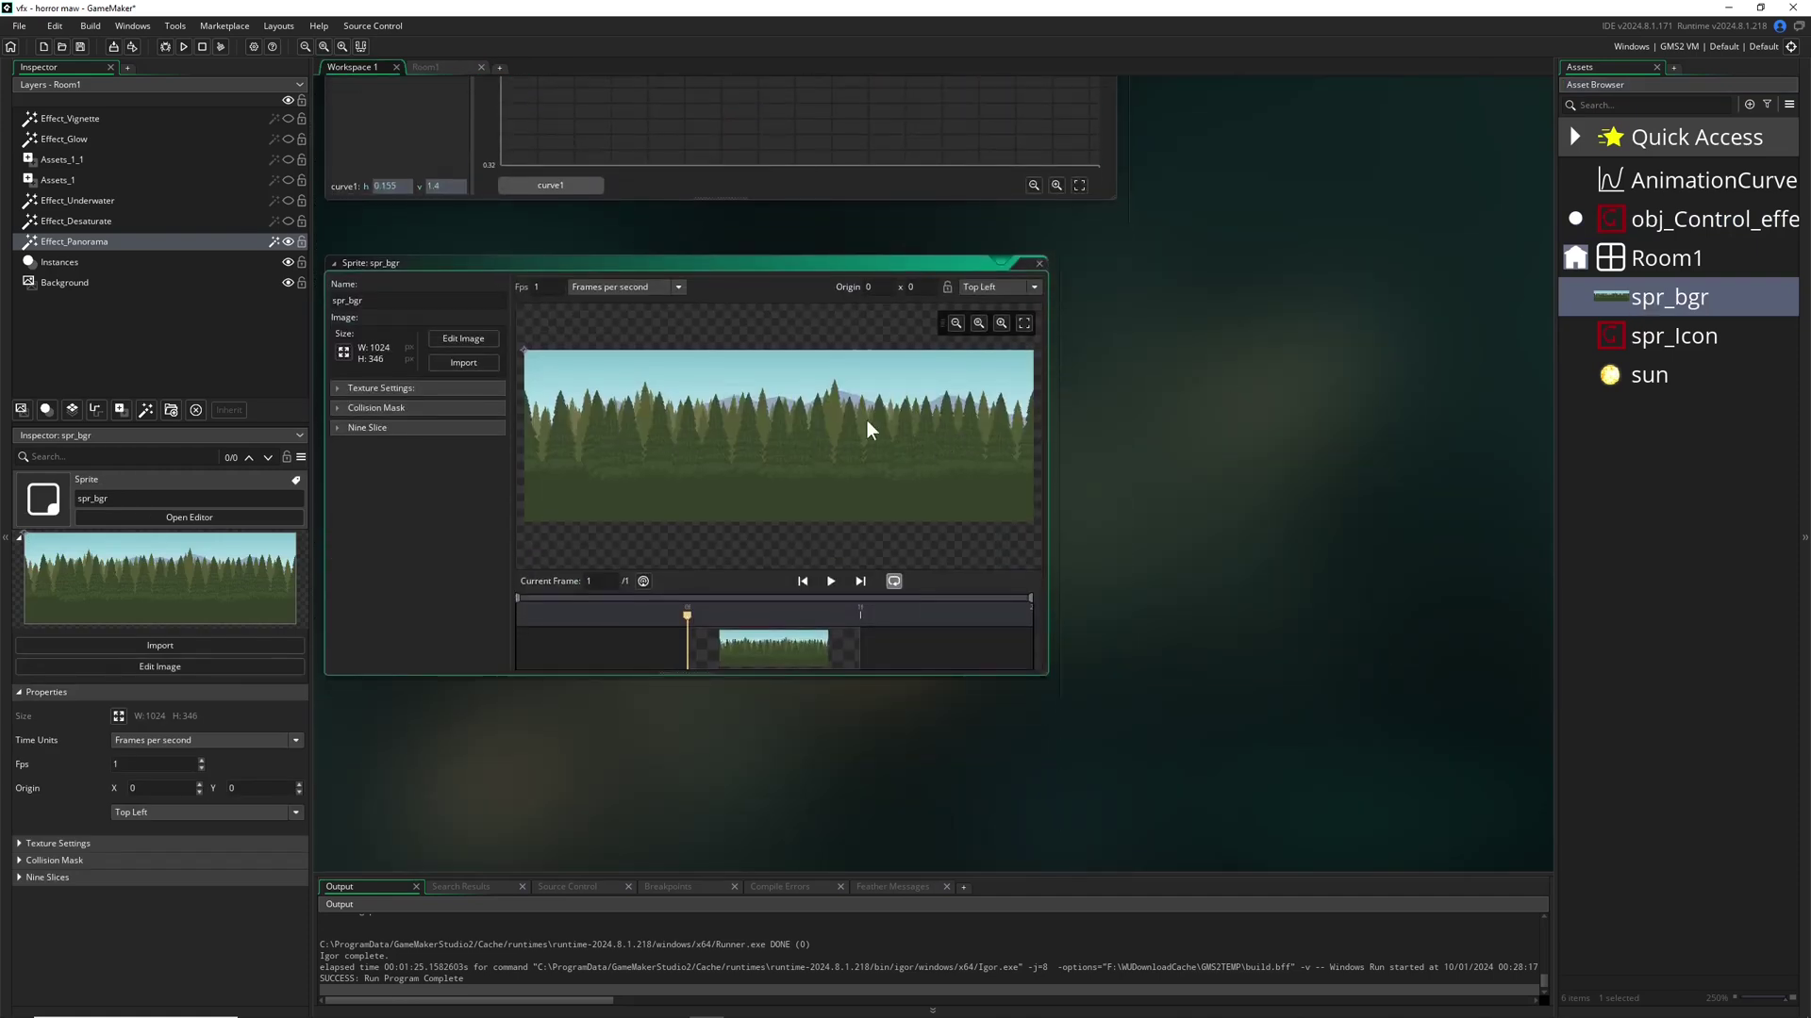
scroll(1217, 490, "up", 8)
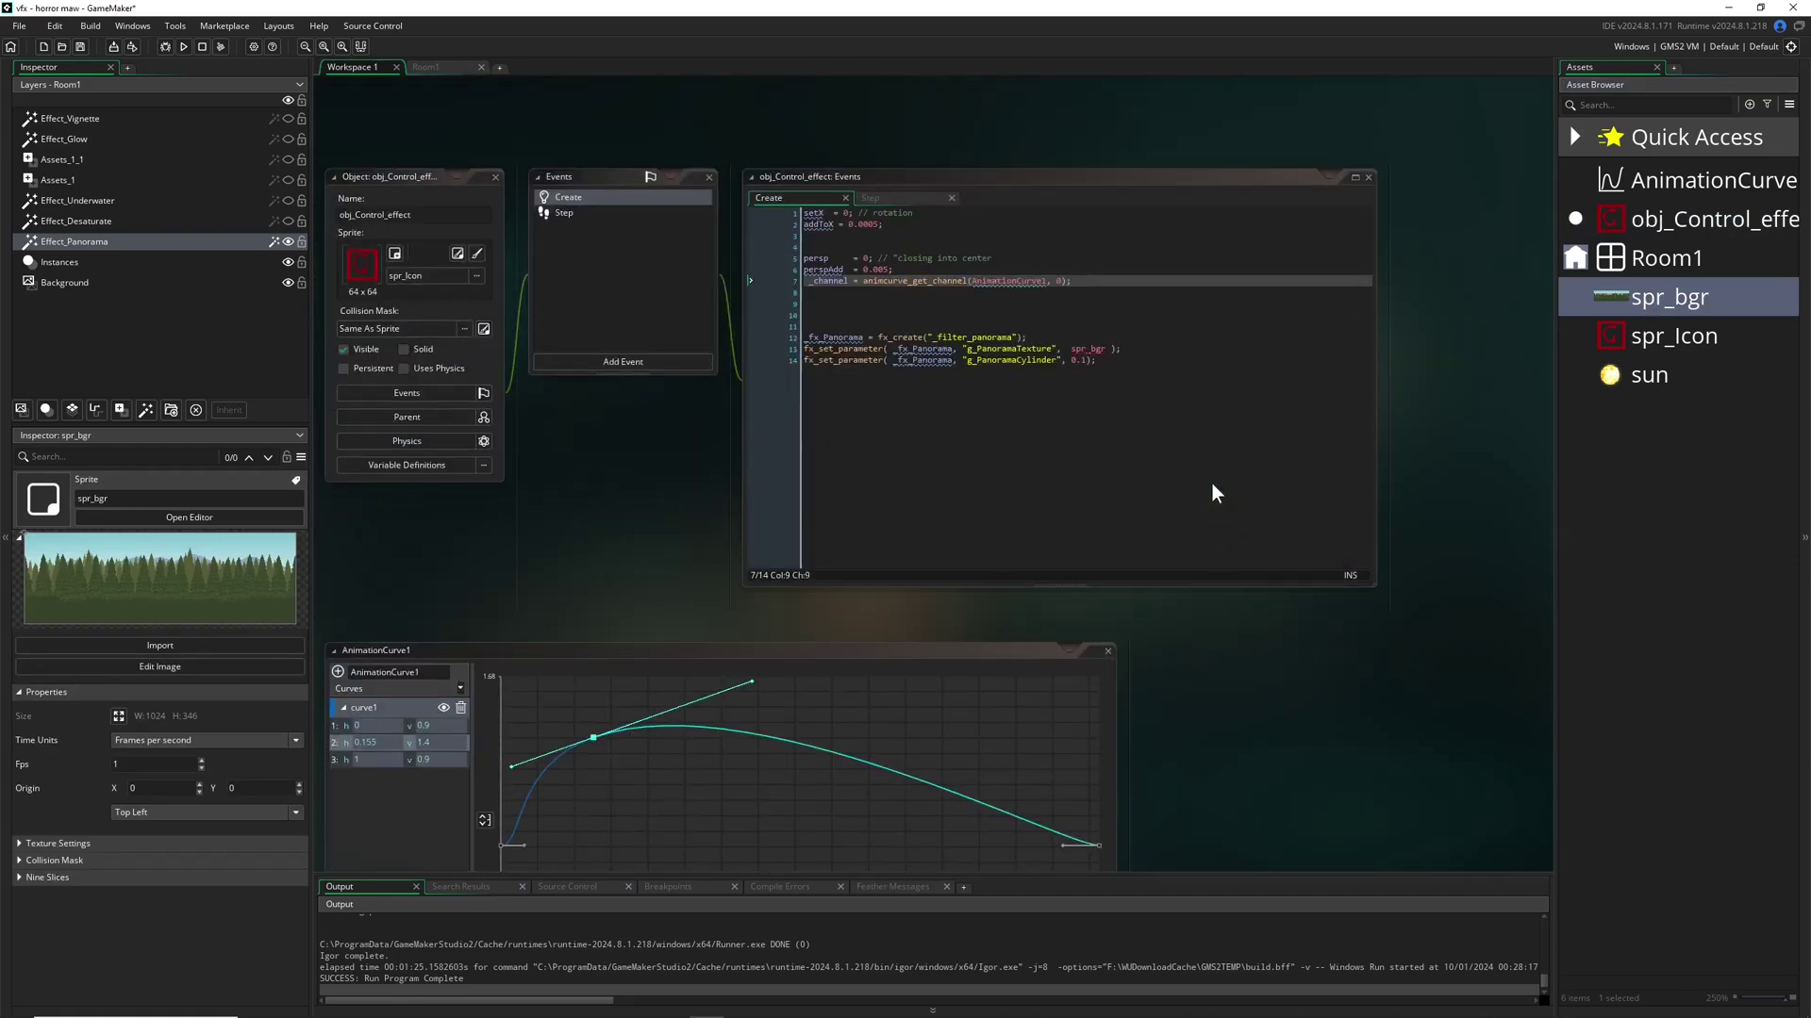
scroll(1215, 492, "up", 3)
left_click(77, 243)
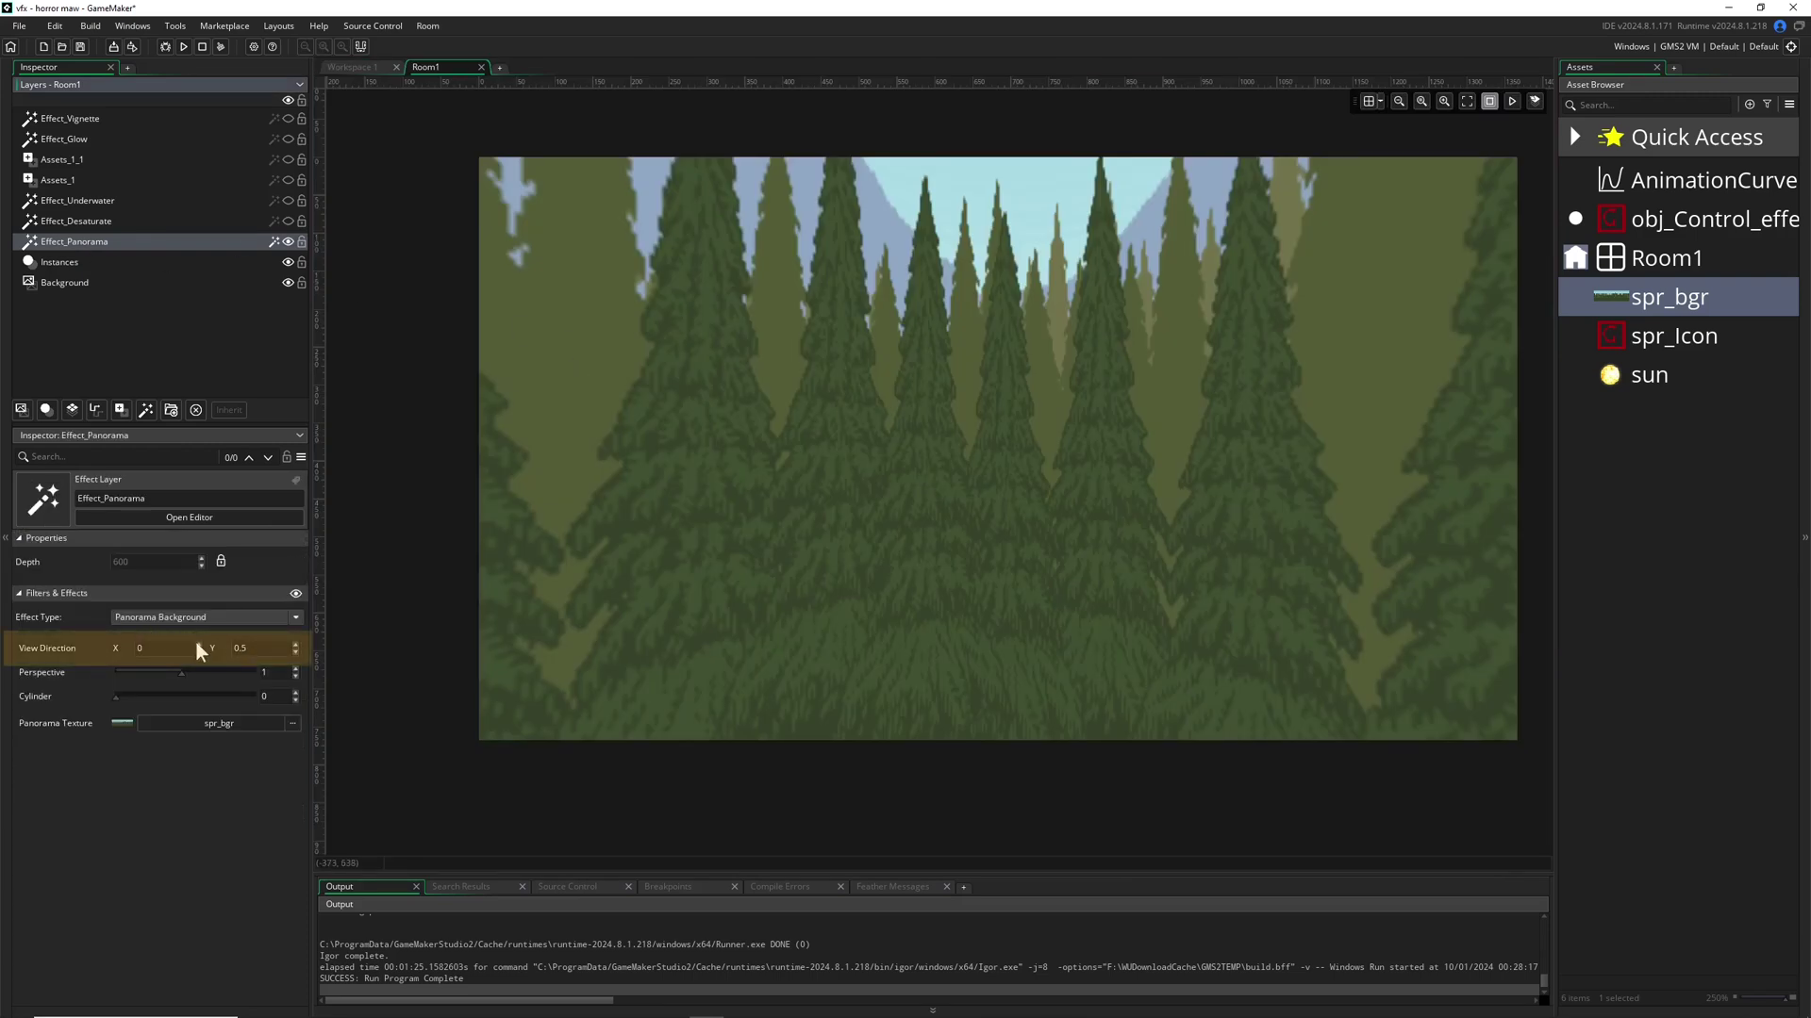
Set the panorama View Direction to X 0.55 and Y 0, looking up into the treetops
scroll(196, 648, "up", 9)
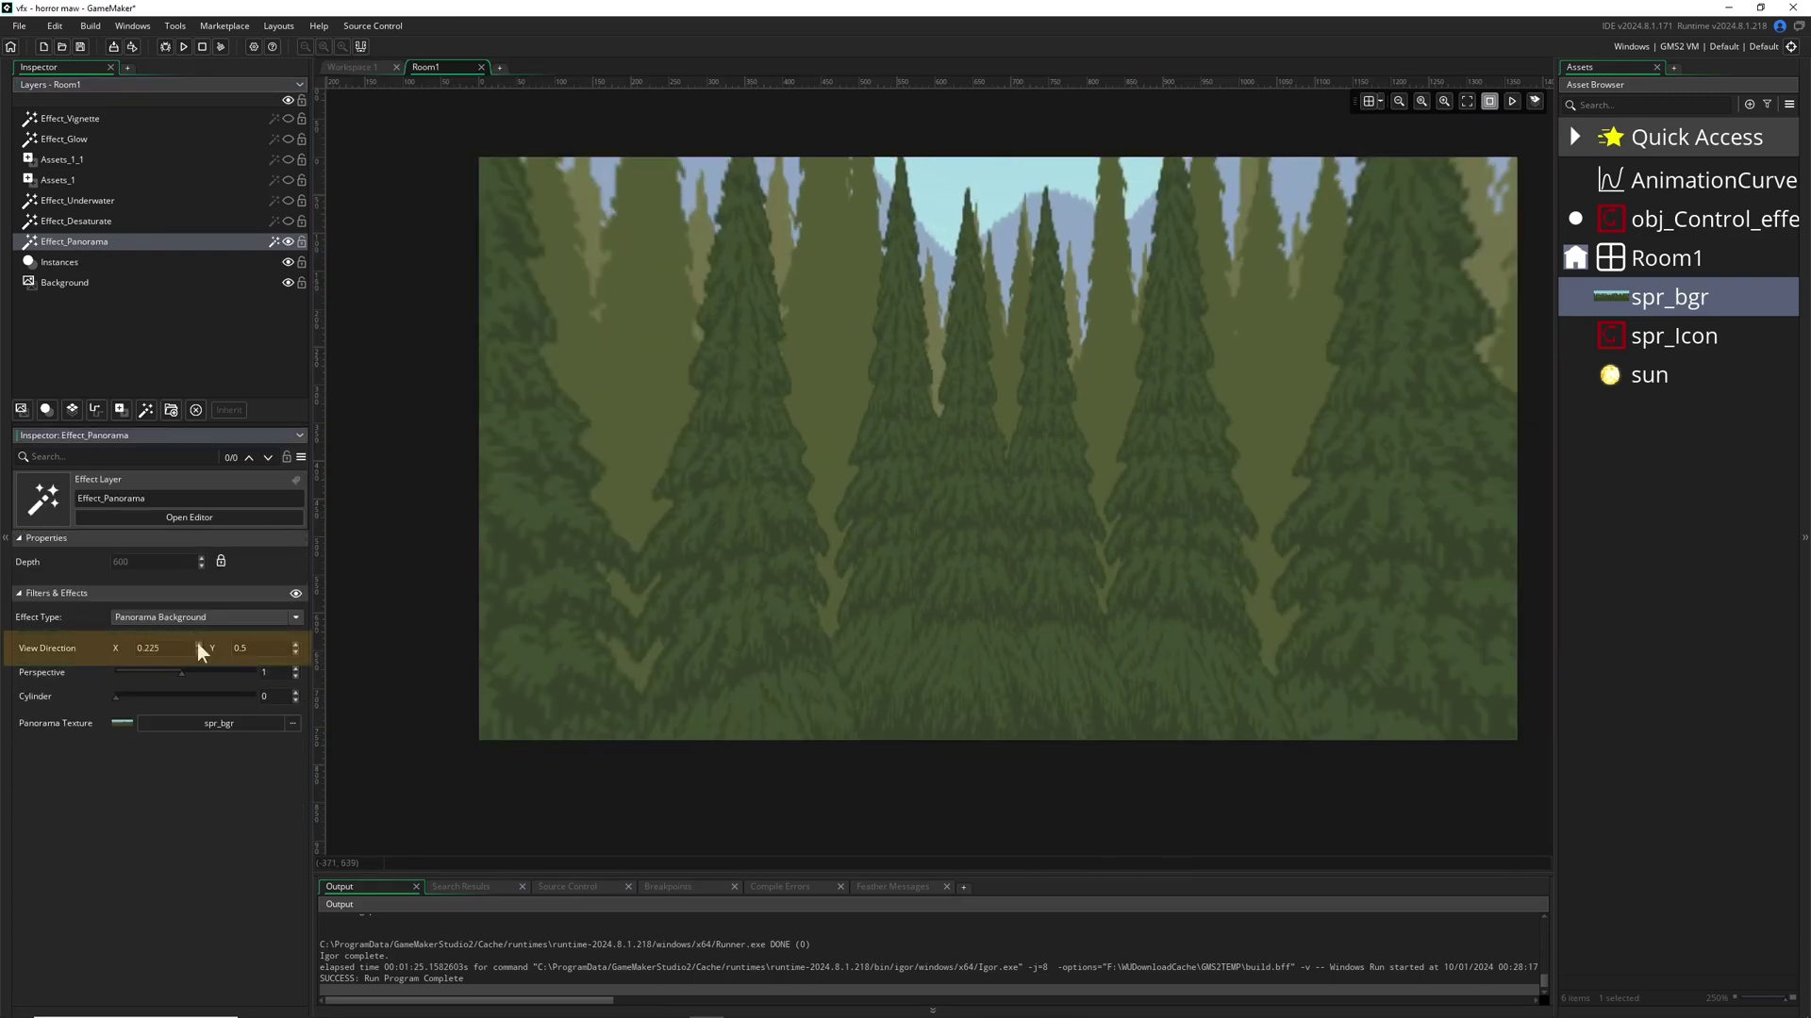
scroll(197, 647, "up", 4)
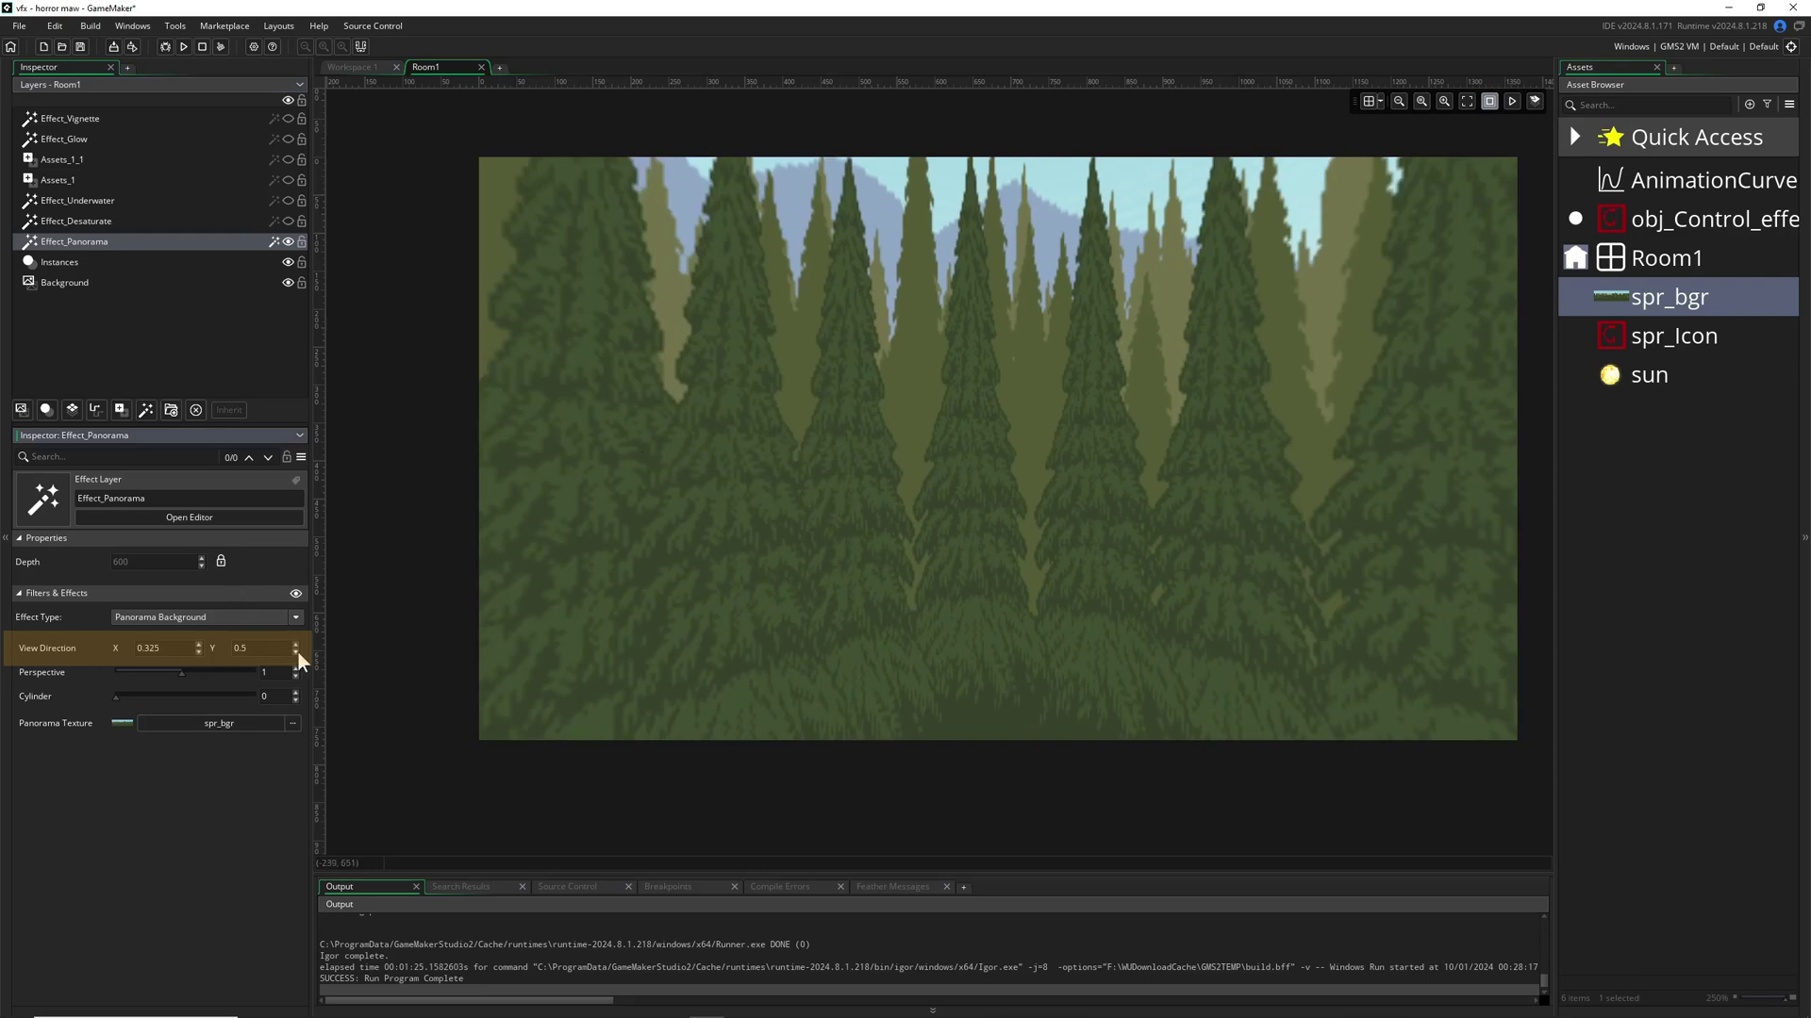
scroll(298, 653, "down", 10)
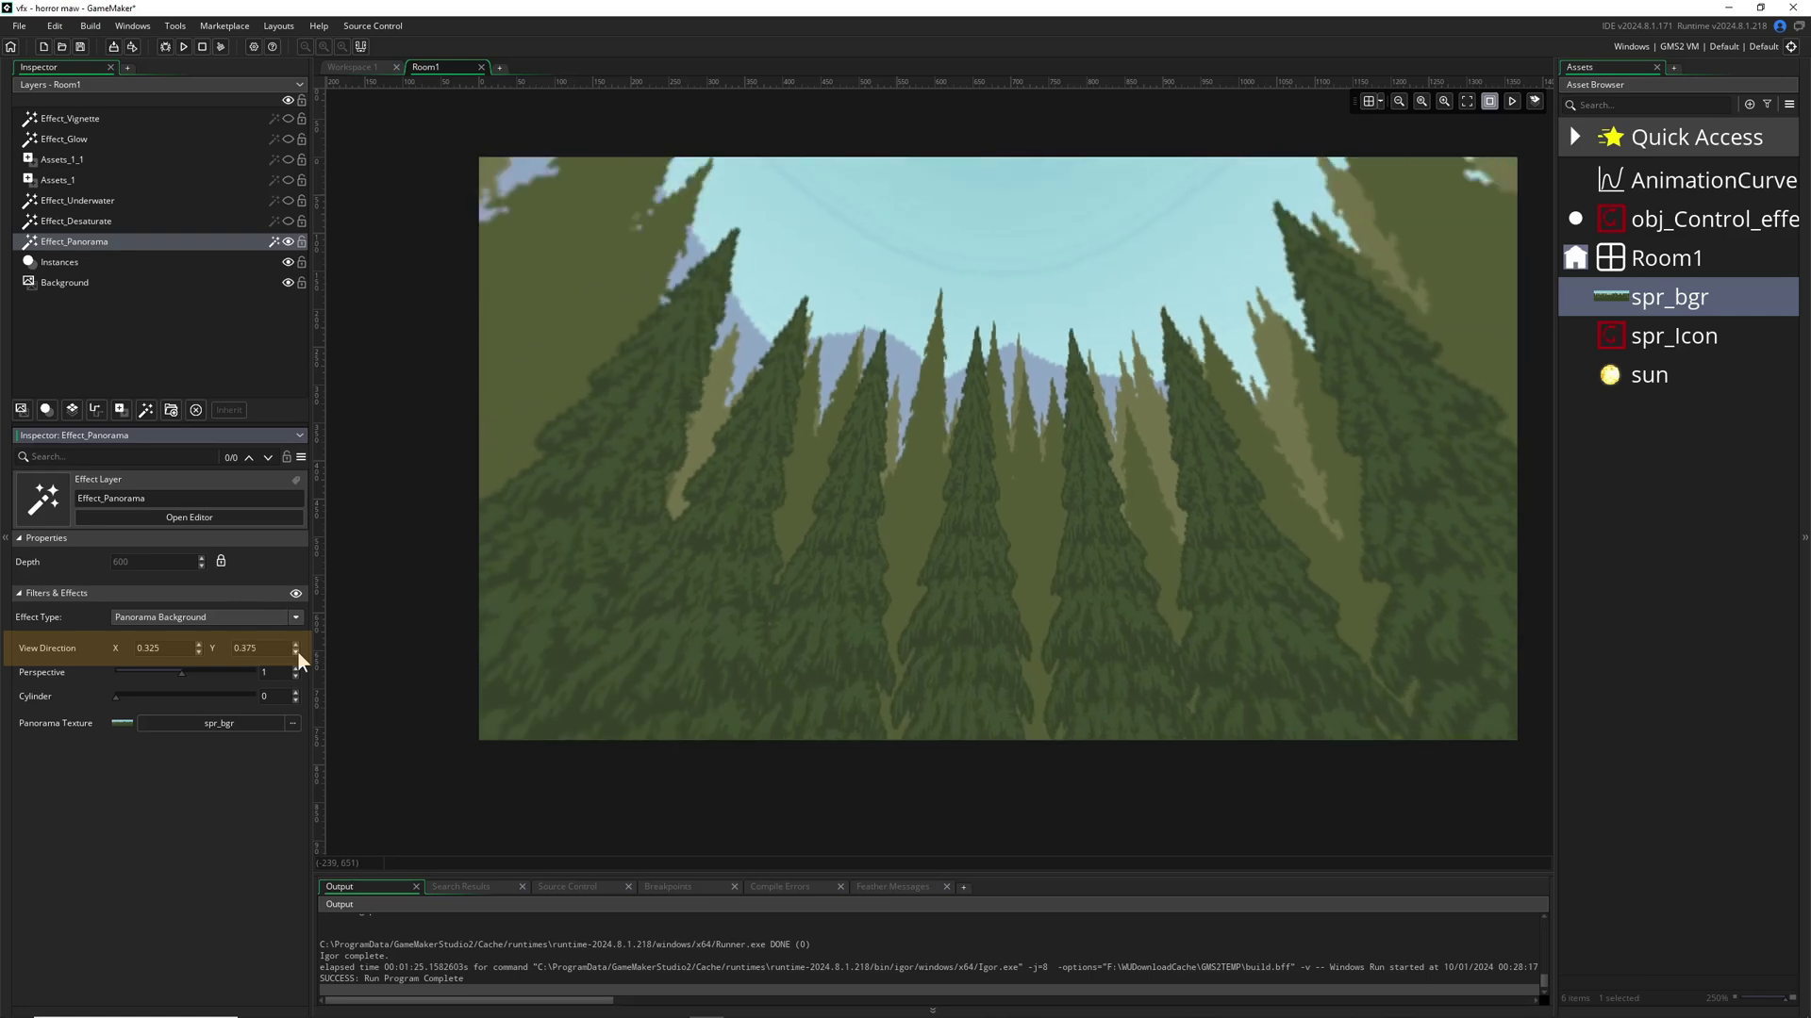
scroll(298, 653, "down", 9)
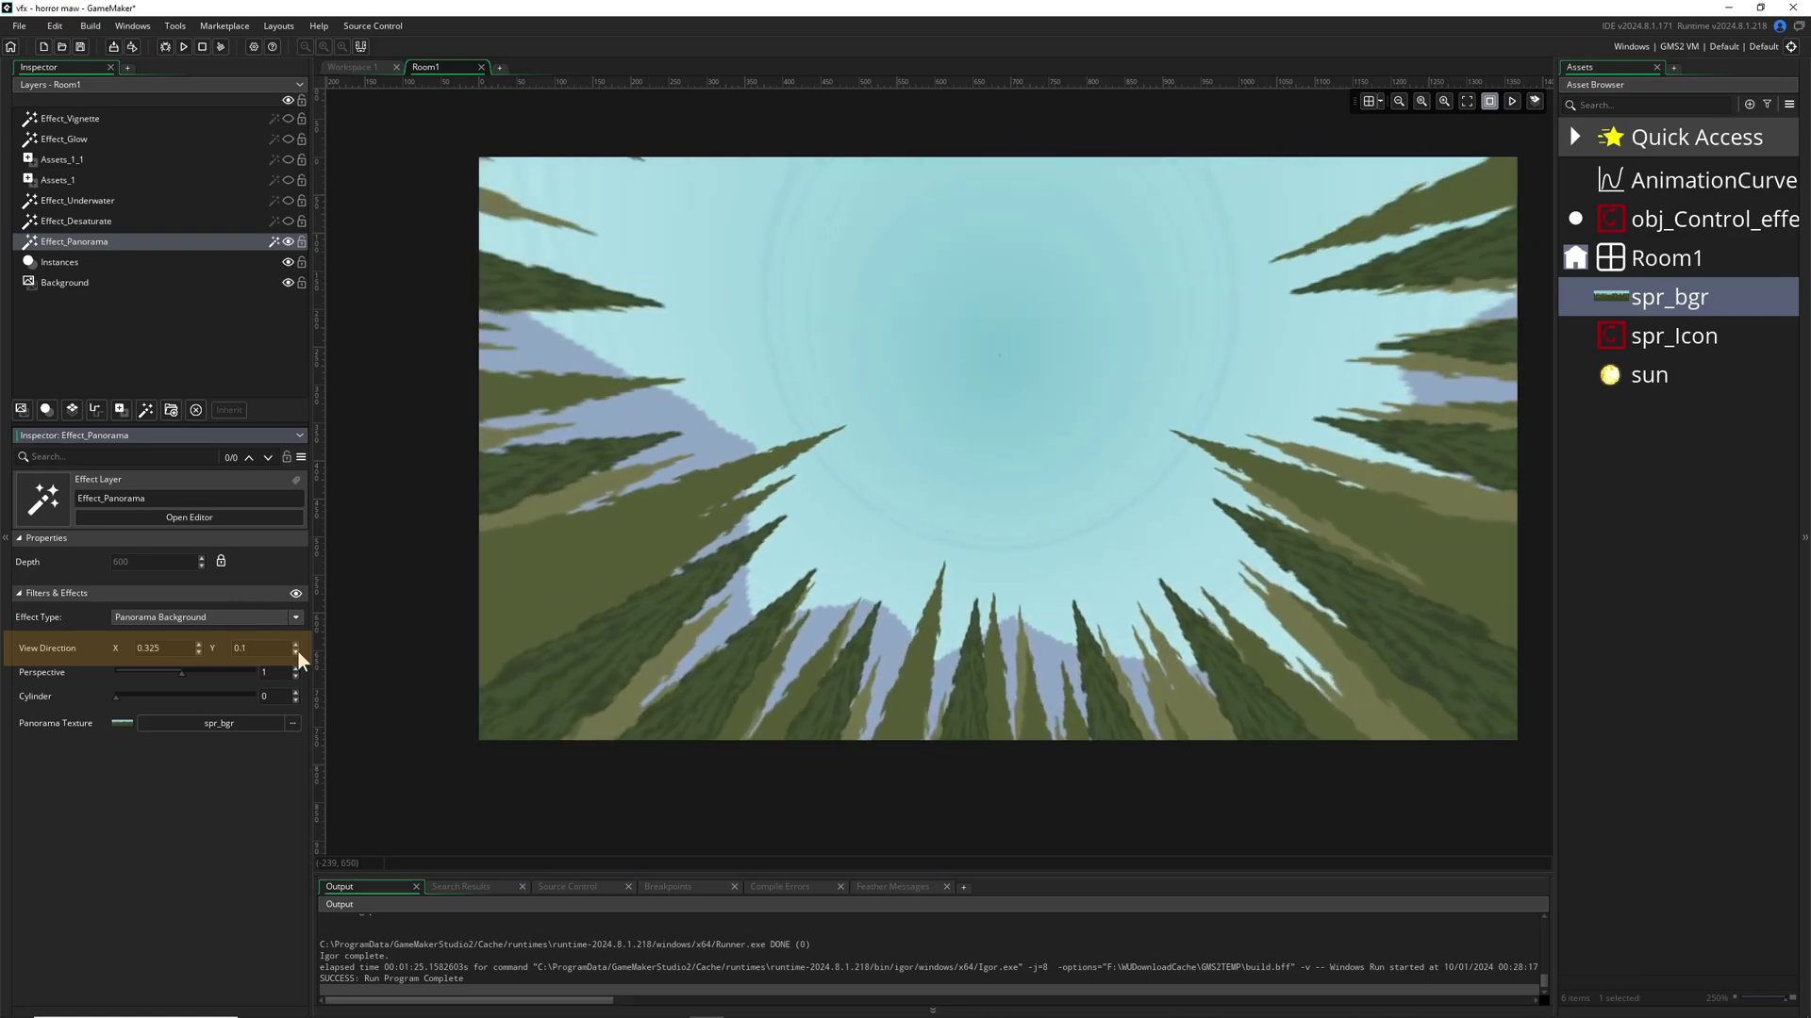
scroll(298, 653, "down", 1)
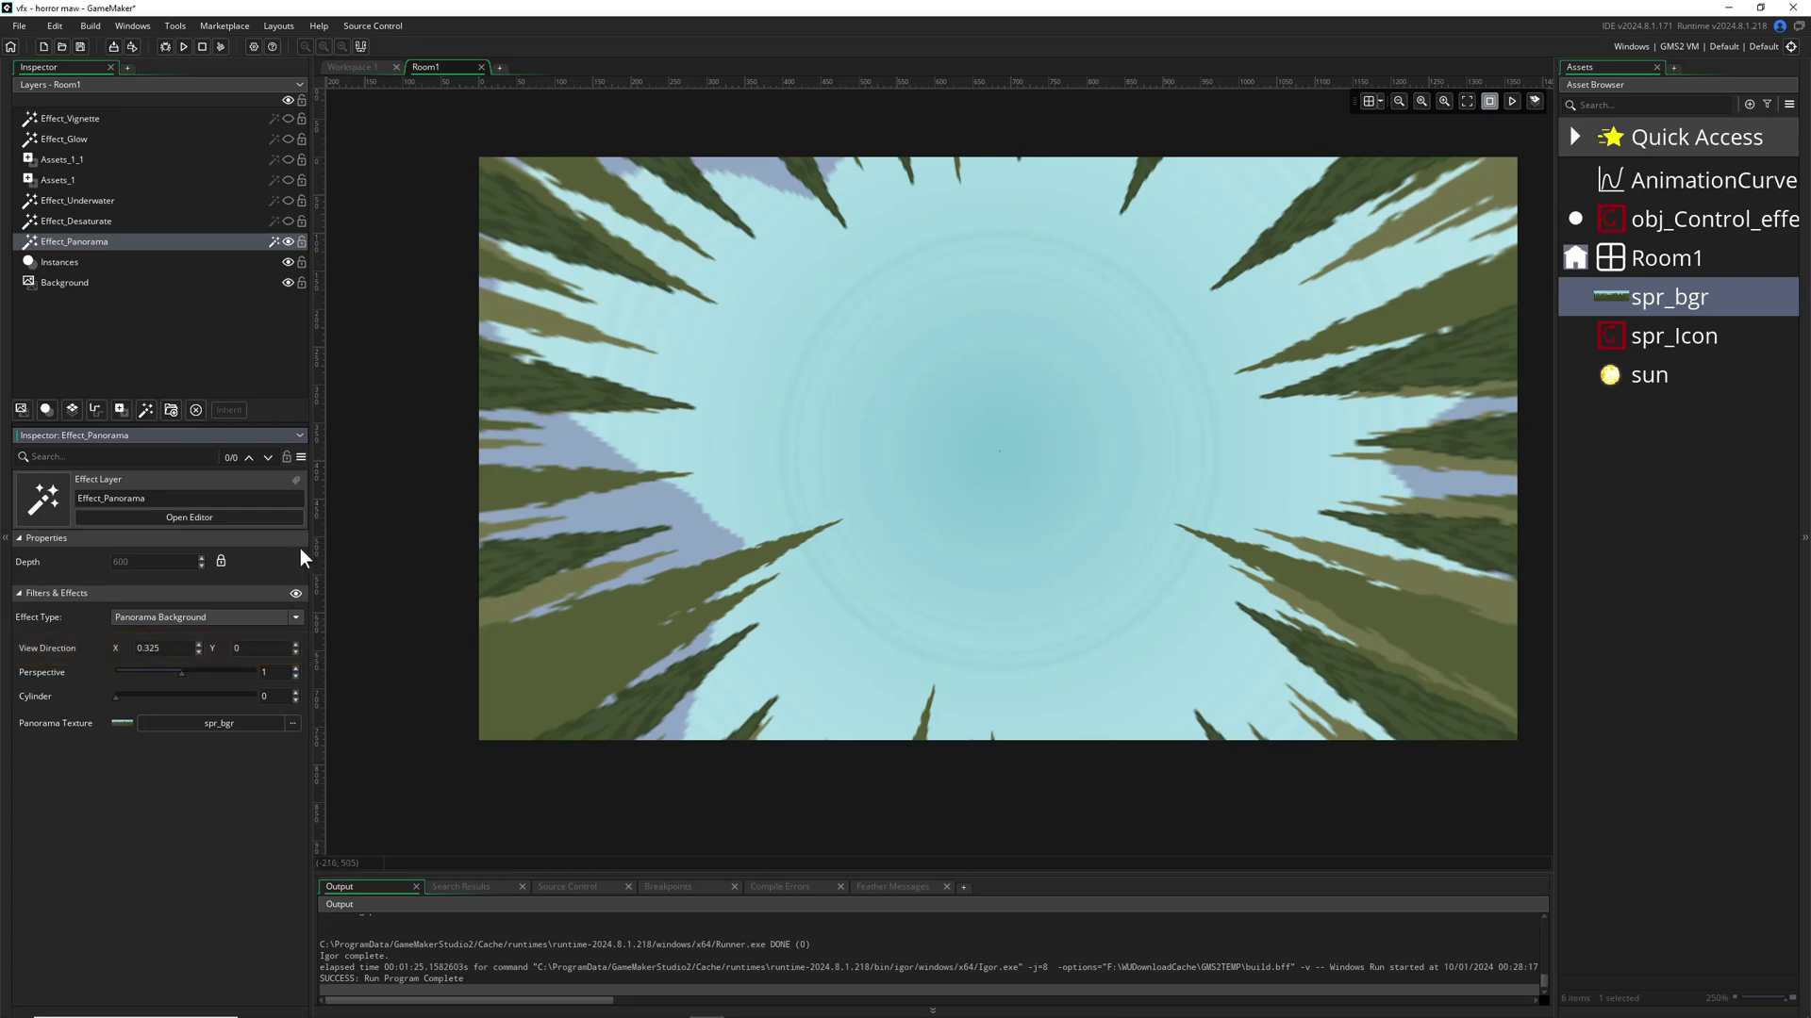
scroll(197, 645, "up", 9)
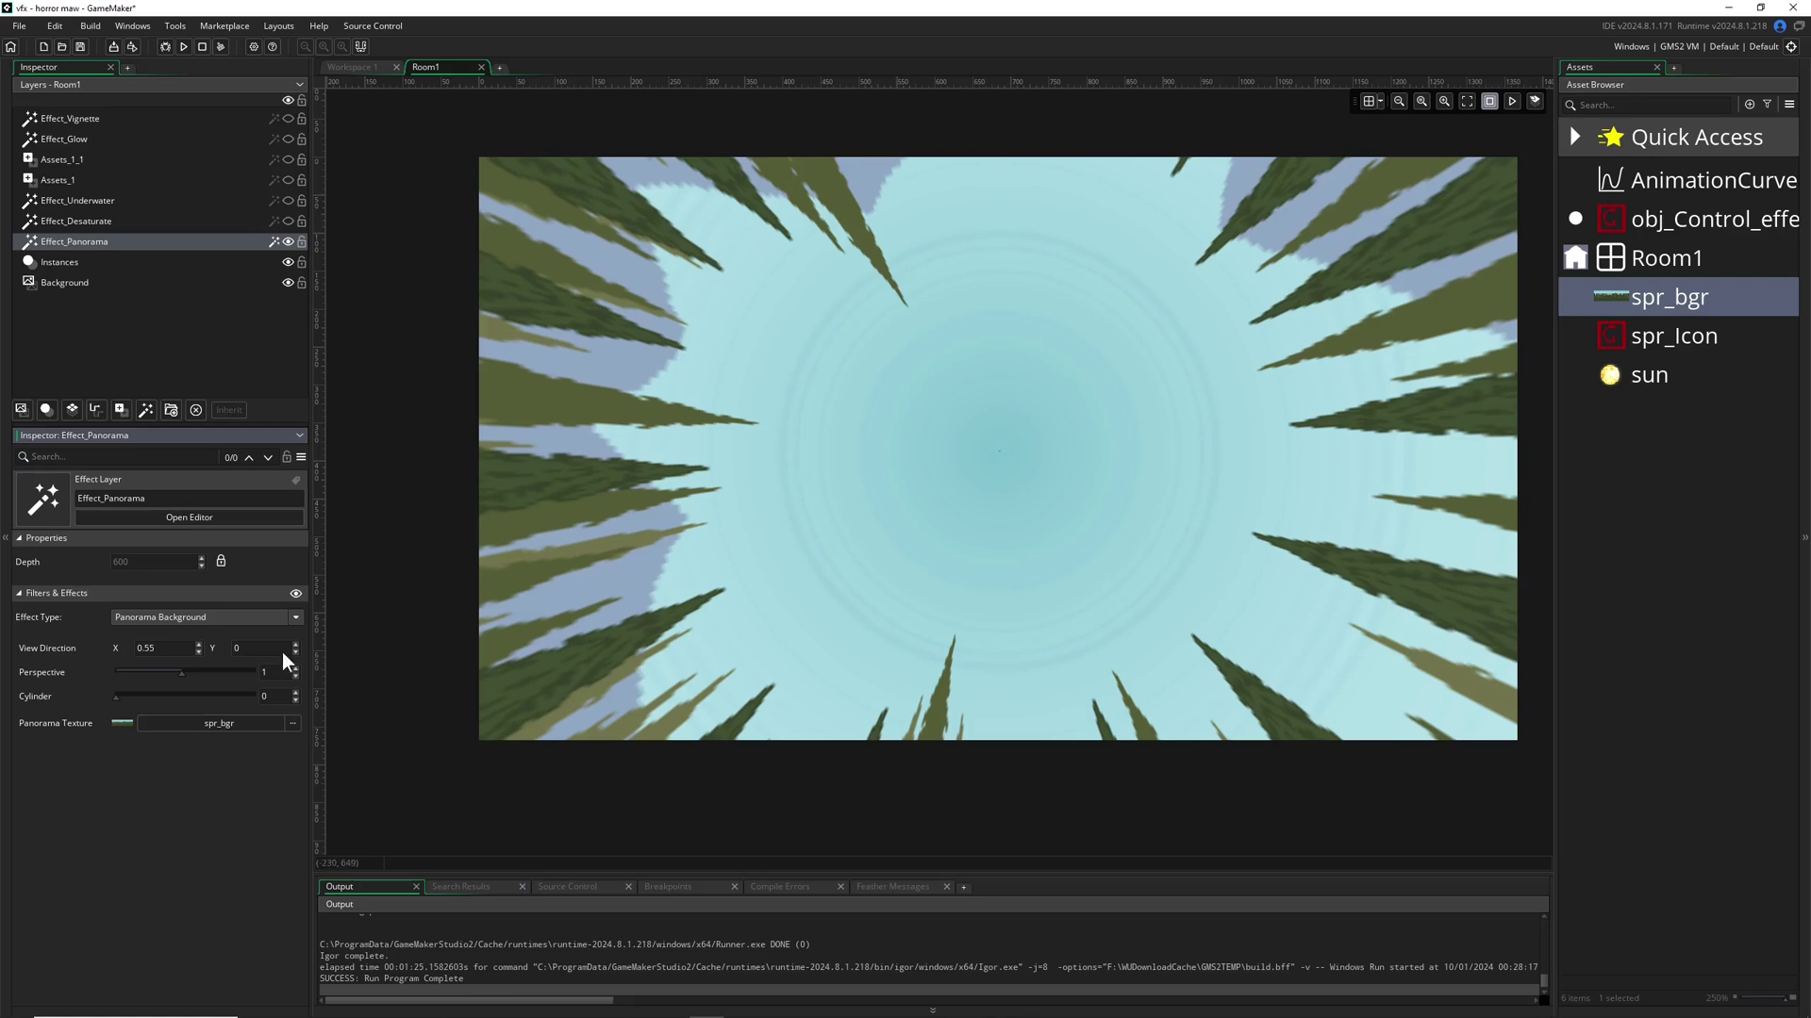
Set the panorama Perspective to about 1.094, then open the spr_bgr sprite editor
left_click(186, 675)
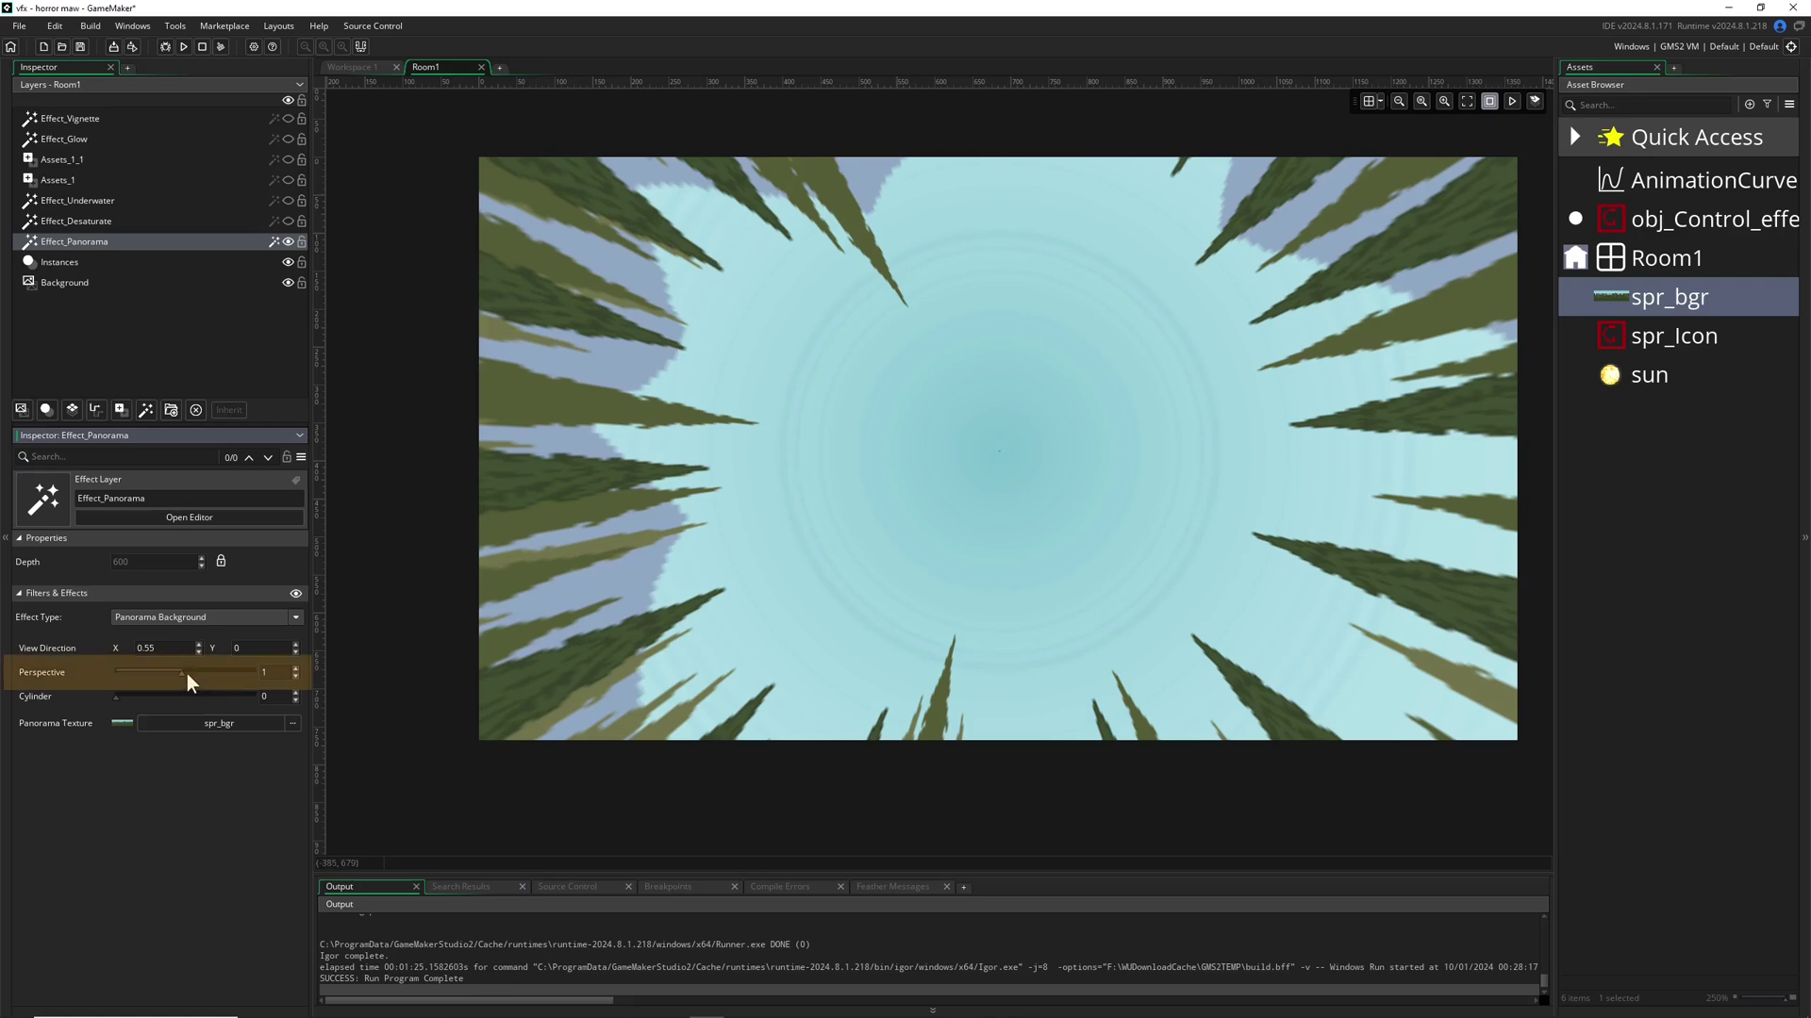
mouse_move(200, 671)
left_mouse_down()
mouse_move(168, 671)
mouse_move(219, 669)
mouse_move(154, 668)
mouse_move(217, 672)
mouse_move(200, 673)
left_mouse_up()
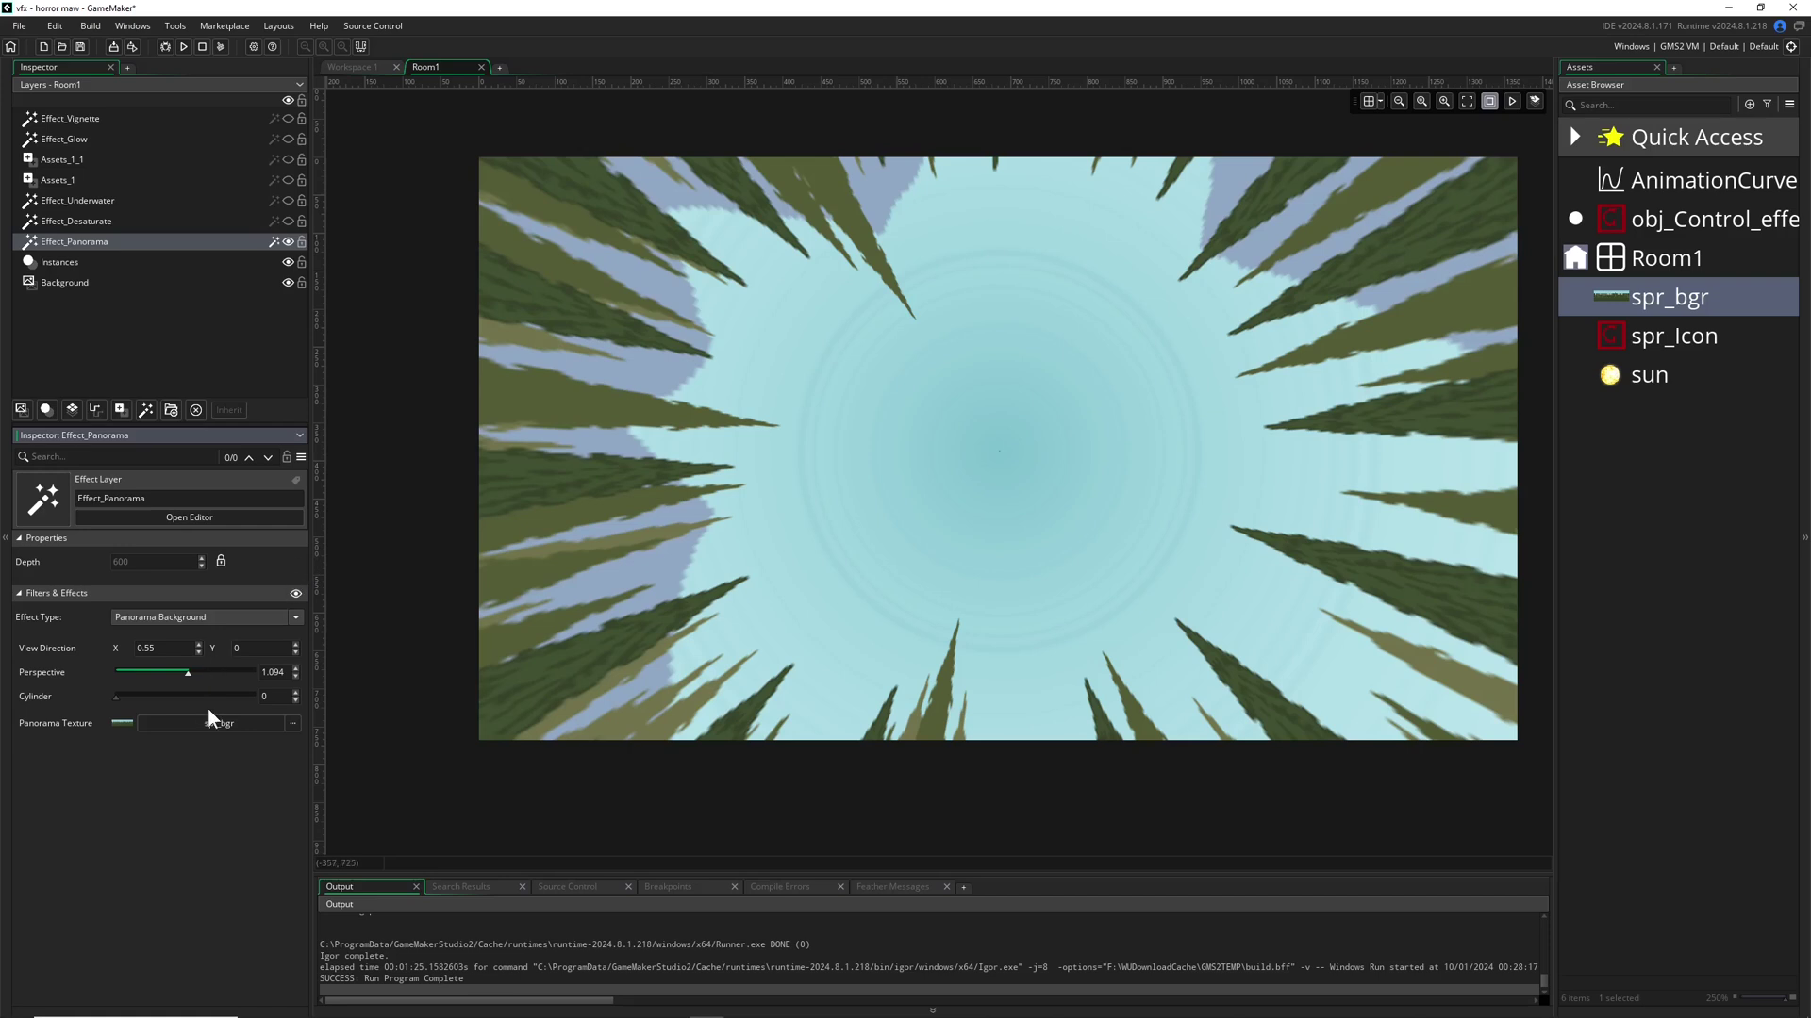
double_click(1624, 299)
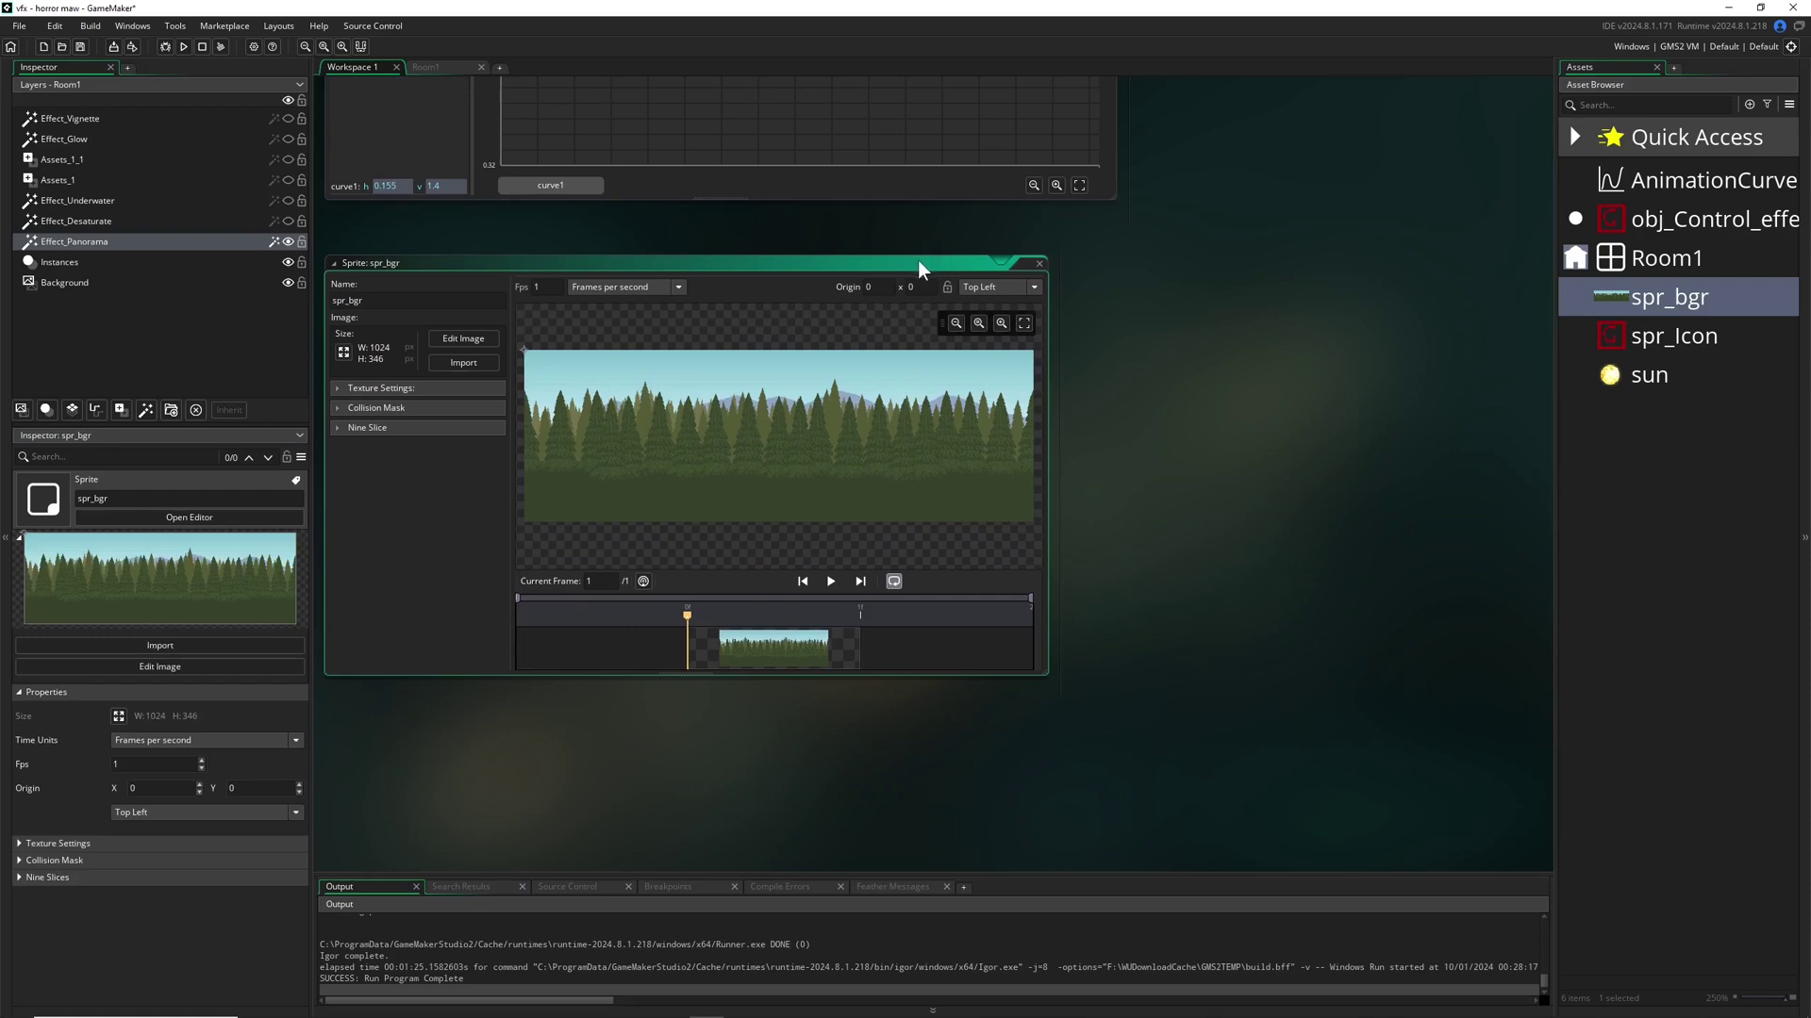
Move the spr_bgr sprite editor aside and expand its Texture Settings
left_click_drag(919, 265, 1095, 271)
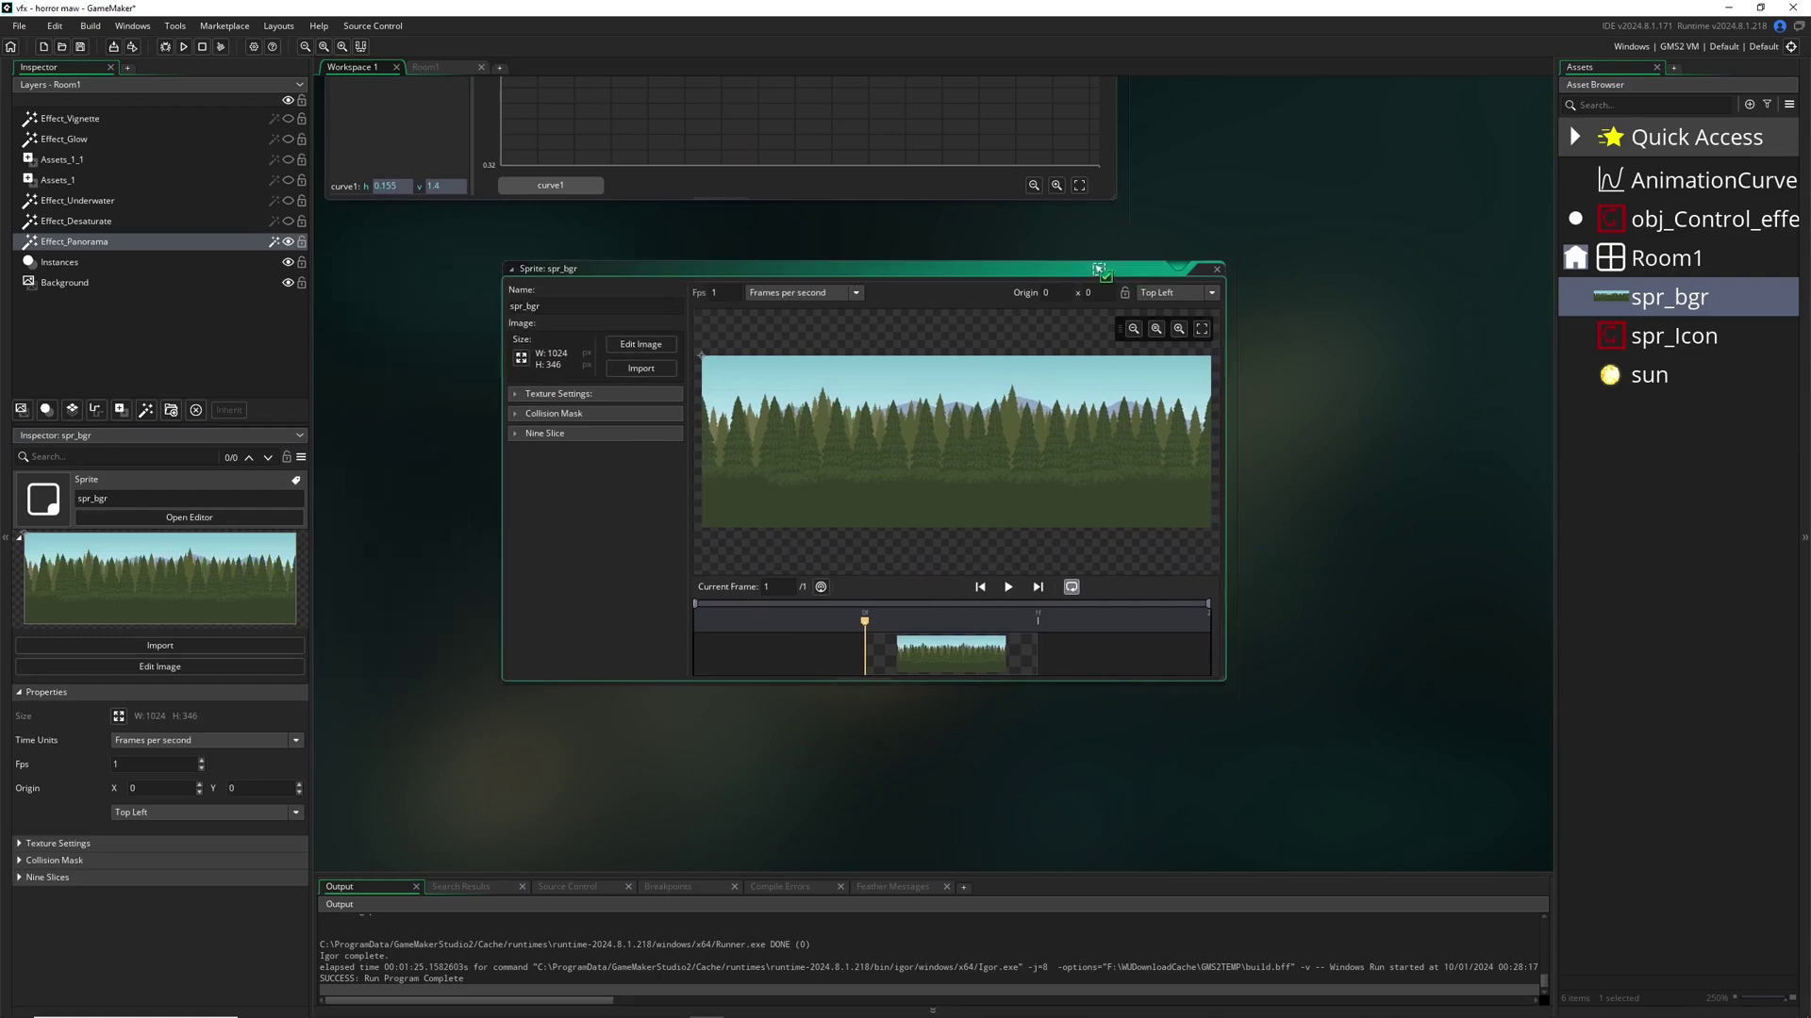
left_click(512, 394)
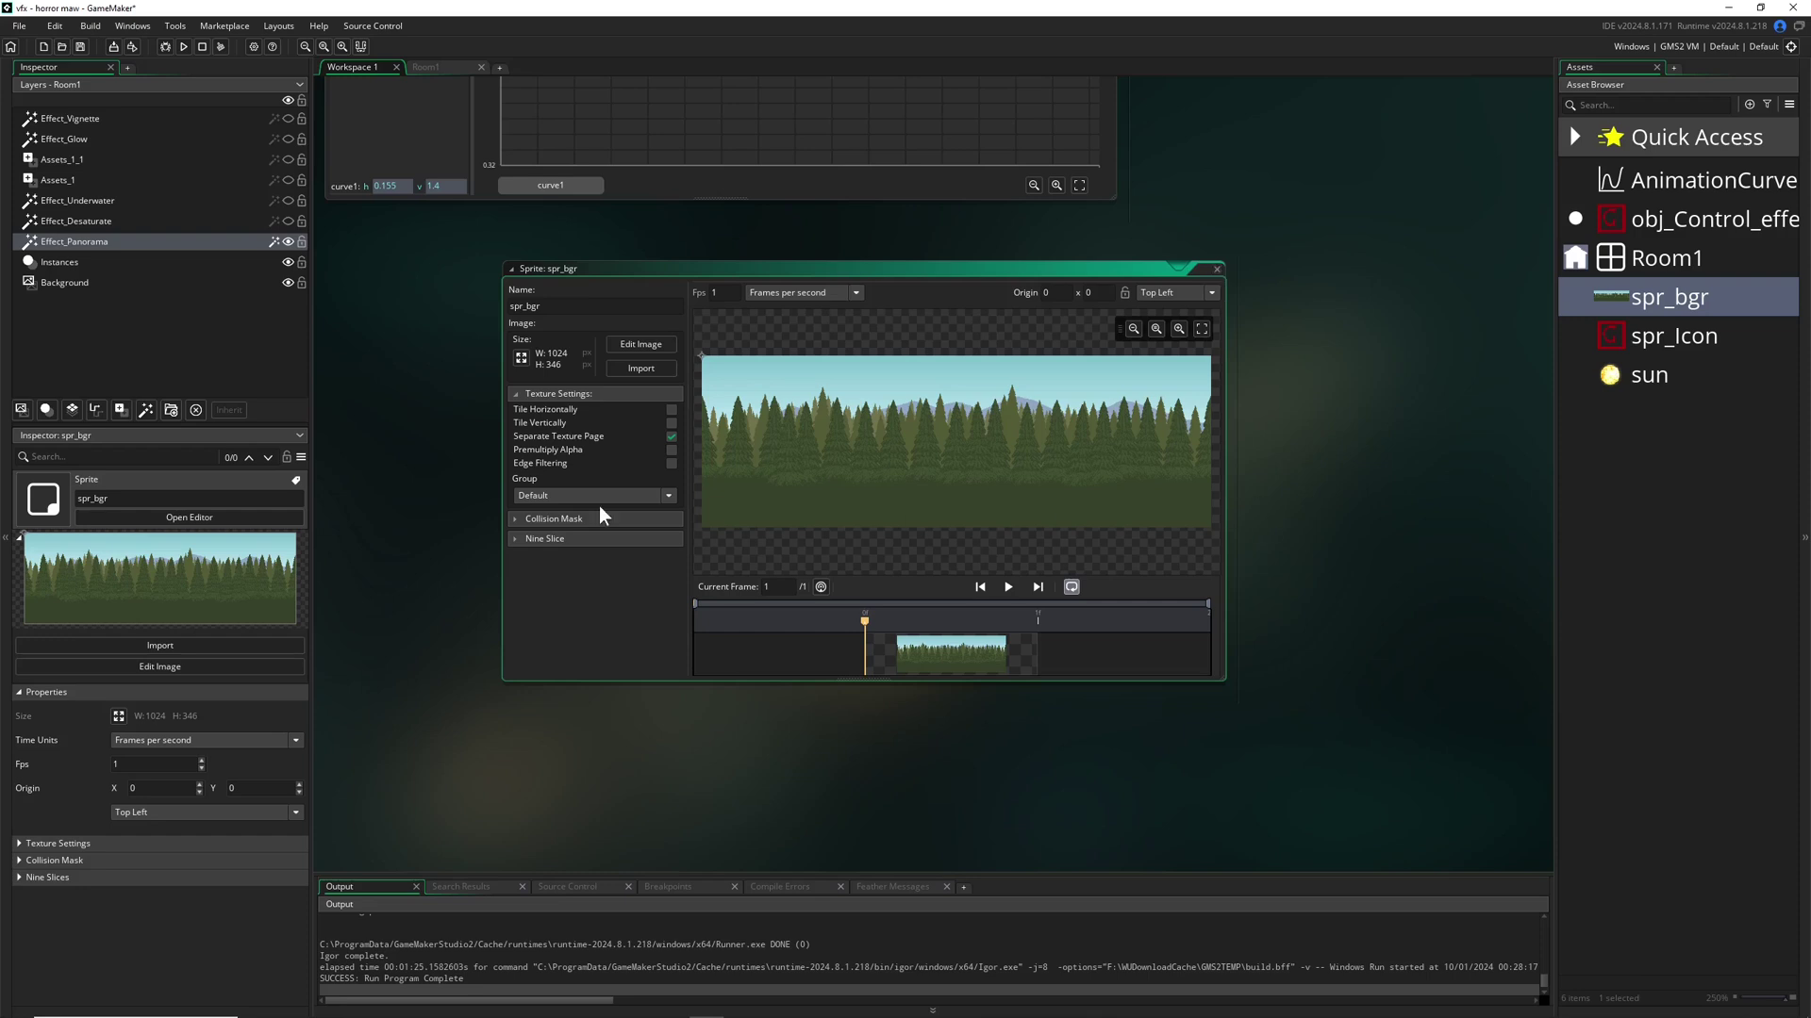
Close the spr_bgr editor and make Room1's Effect_Vignette layer visible
left_click(1217, 270)
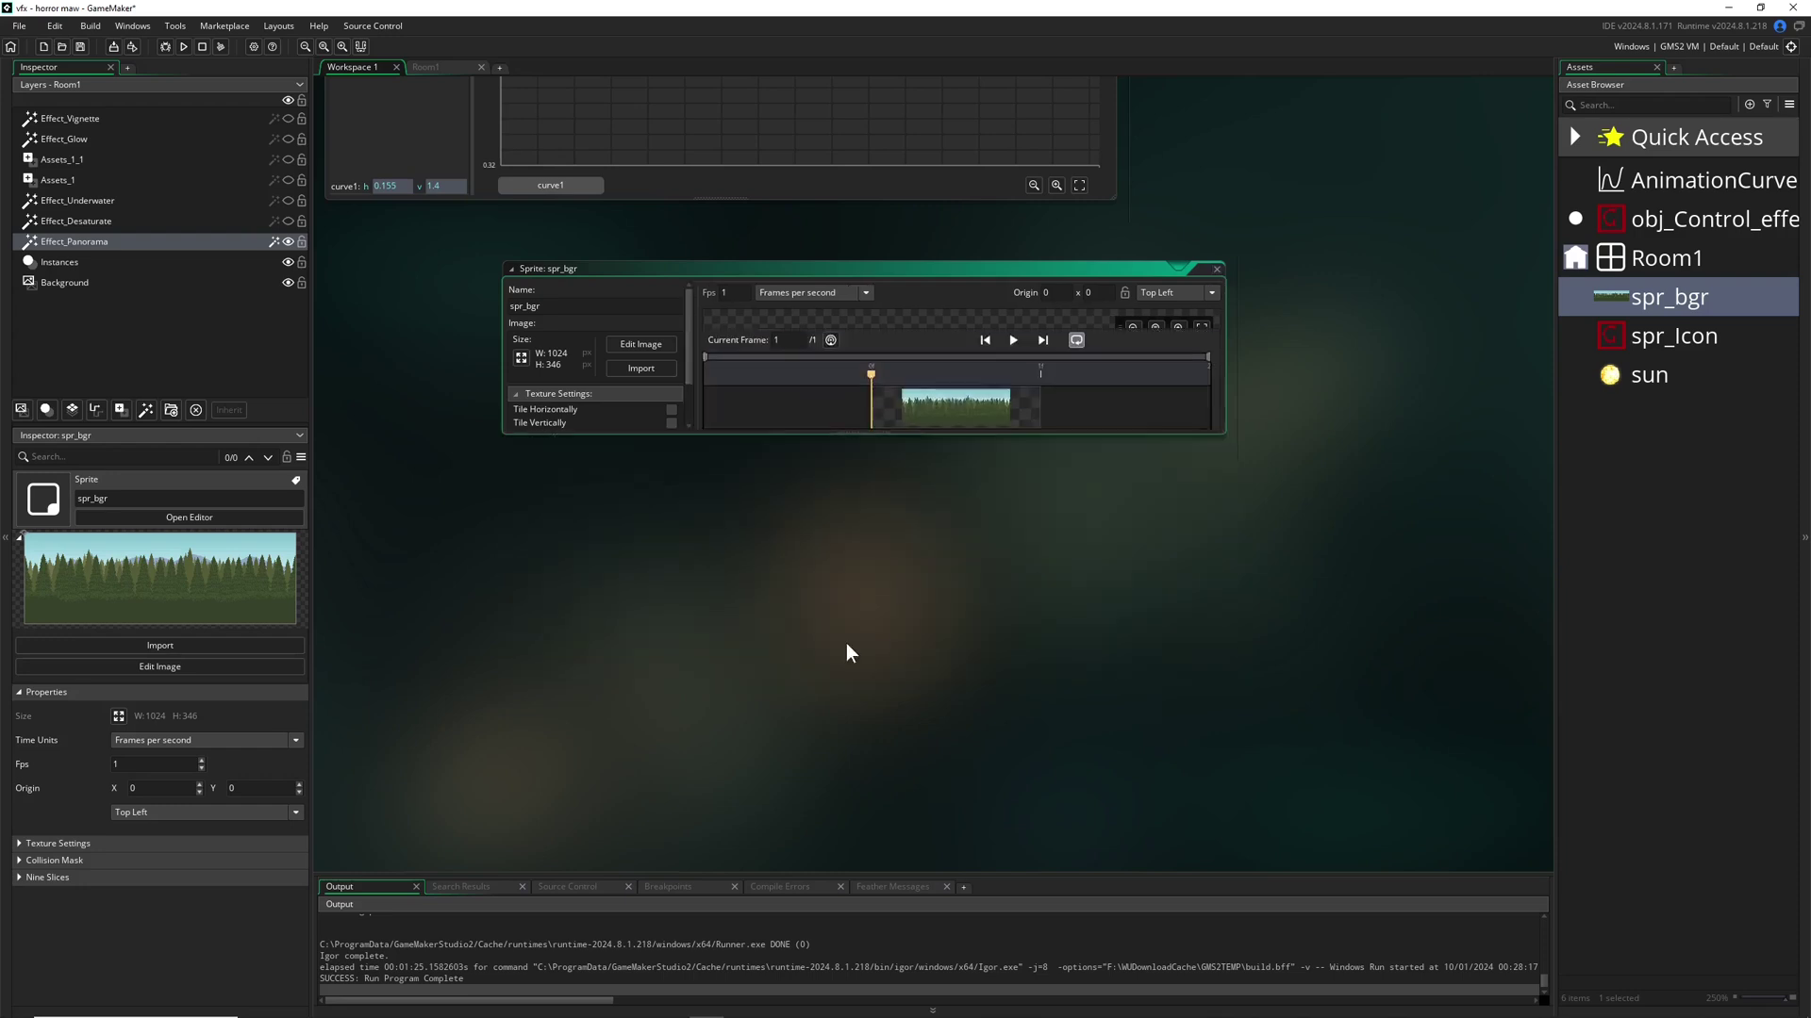
scroll(799, 639, "up", 6)
scroll(706, 446, "up", 3)
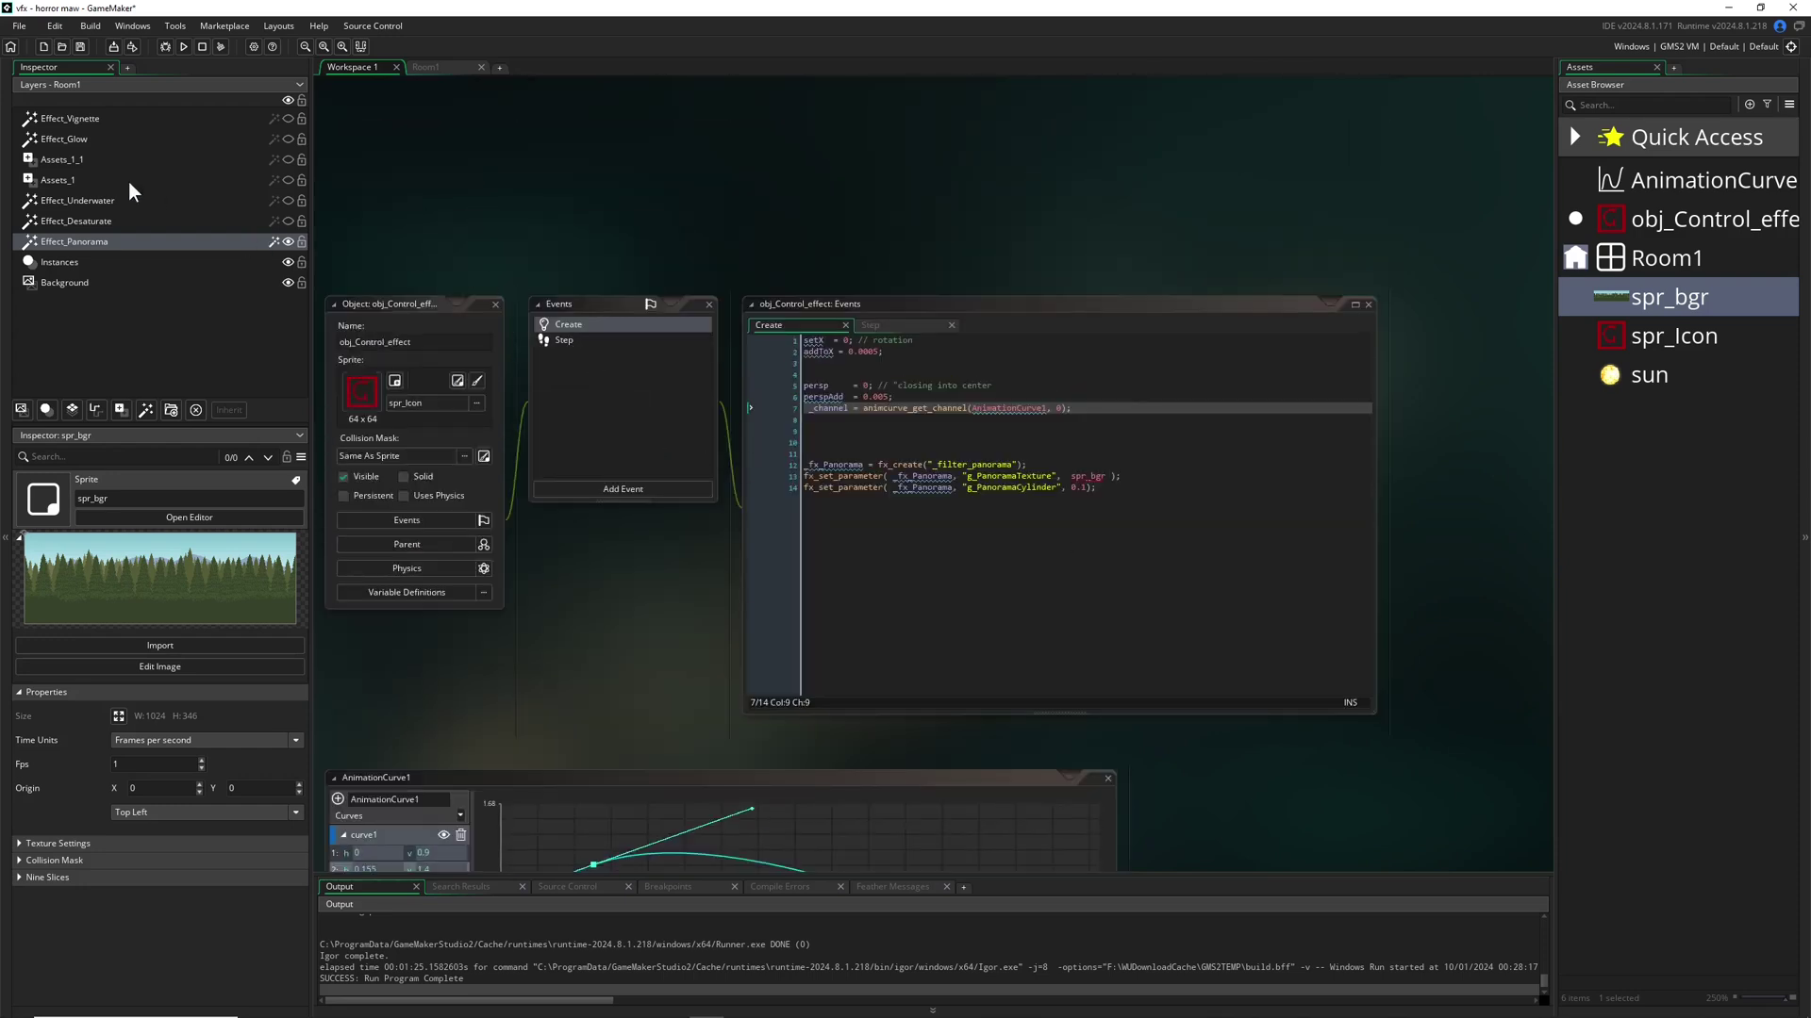
left_click(286, 121)
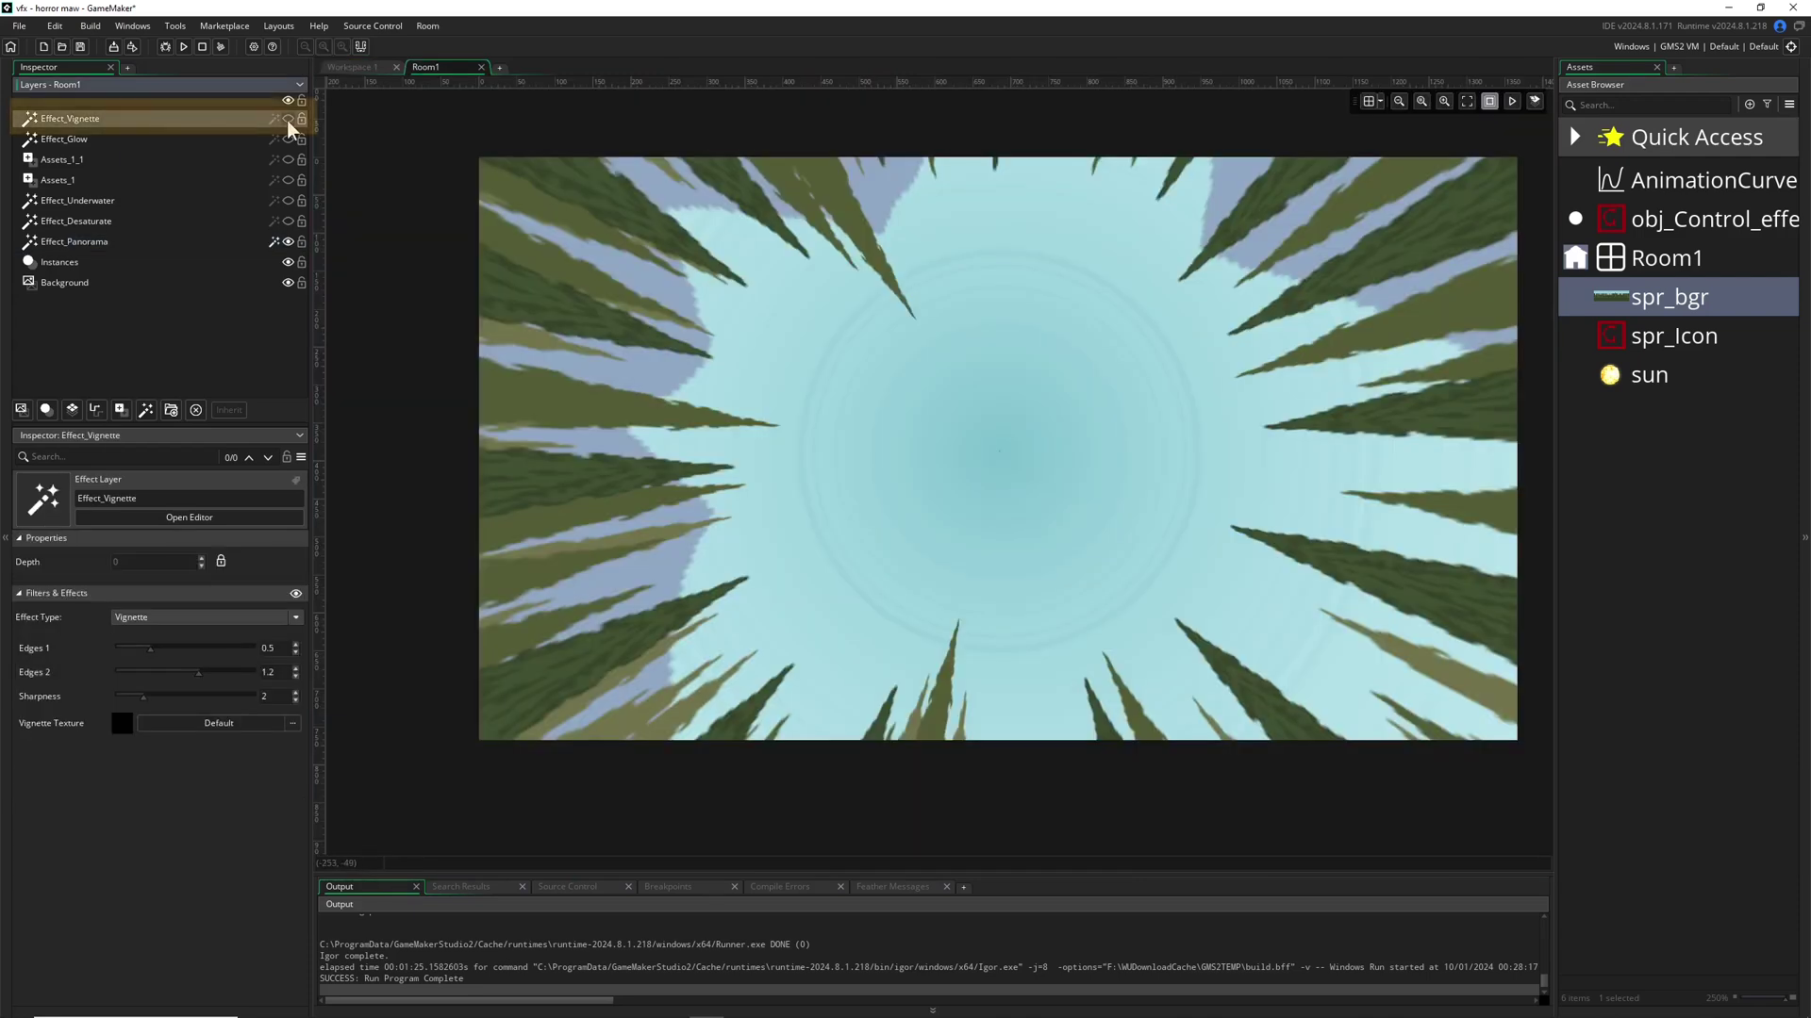
left_click(288, 119)
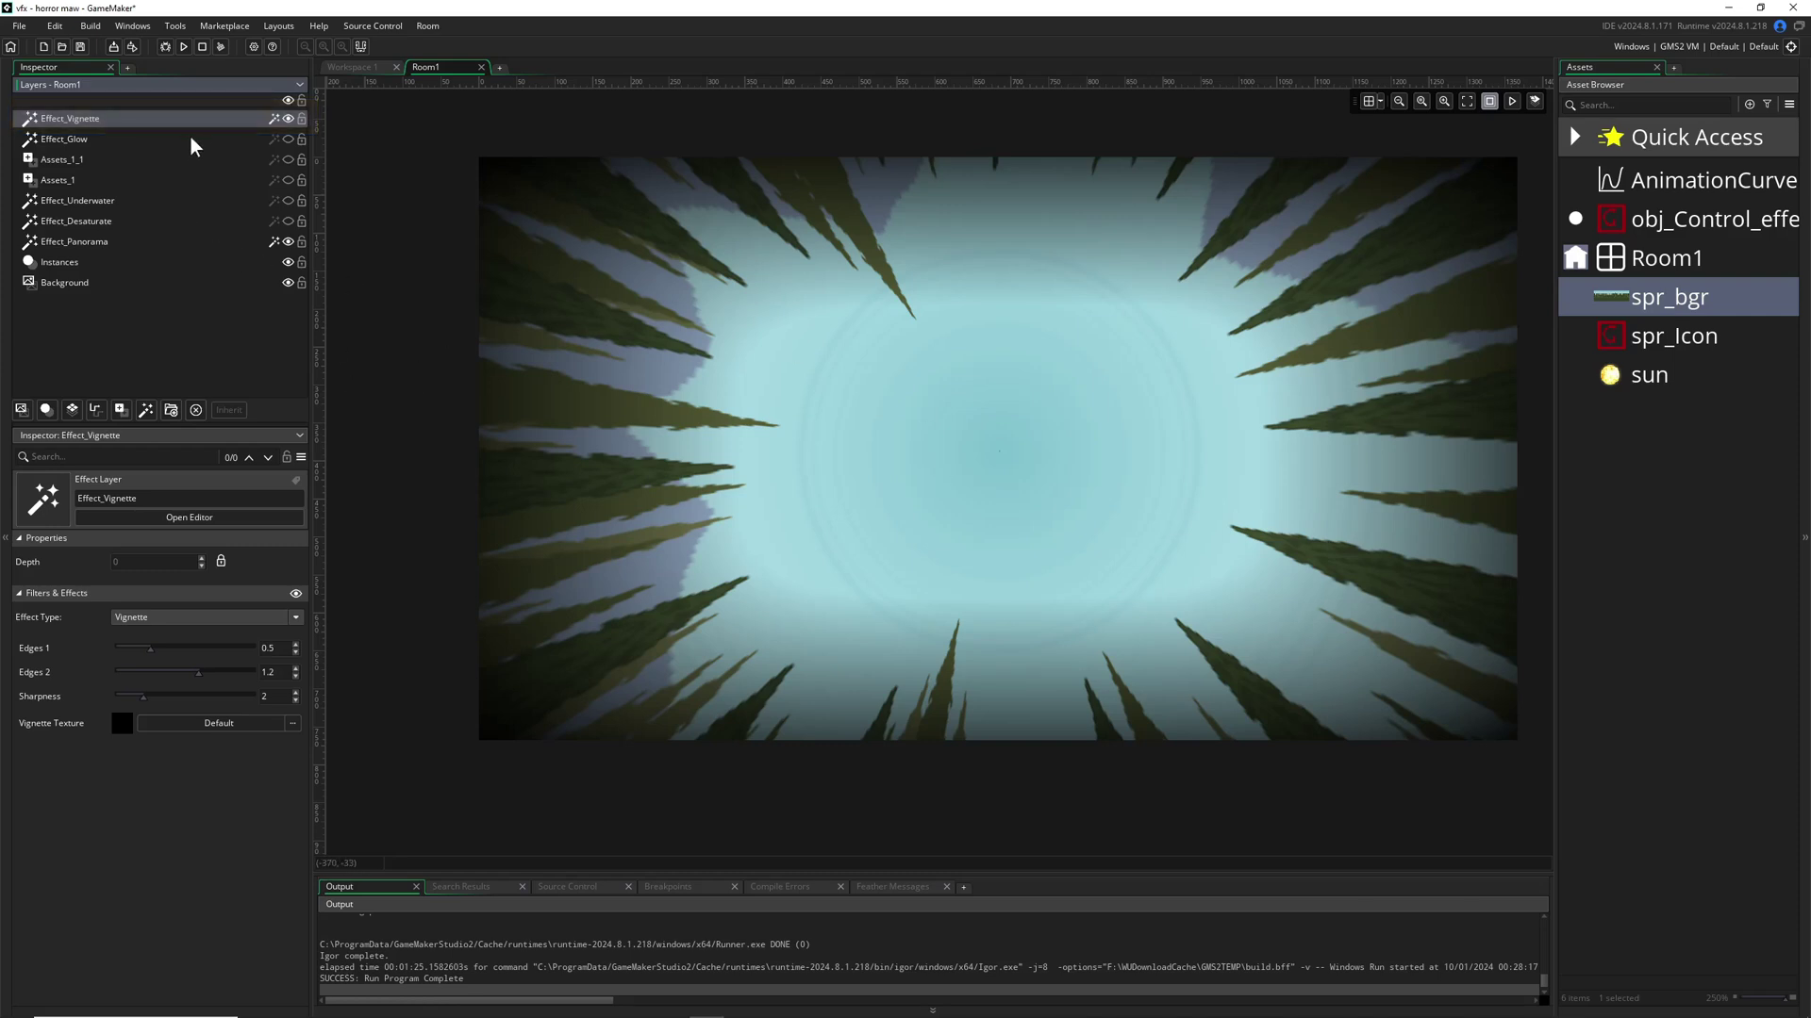
Briefly toggle the Assets_1_1 sun layer, then make the dark-circle Assets_1 layer visible
left_click(127, 159)
left_click(287, 159)
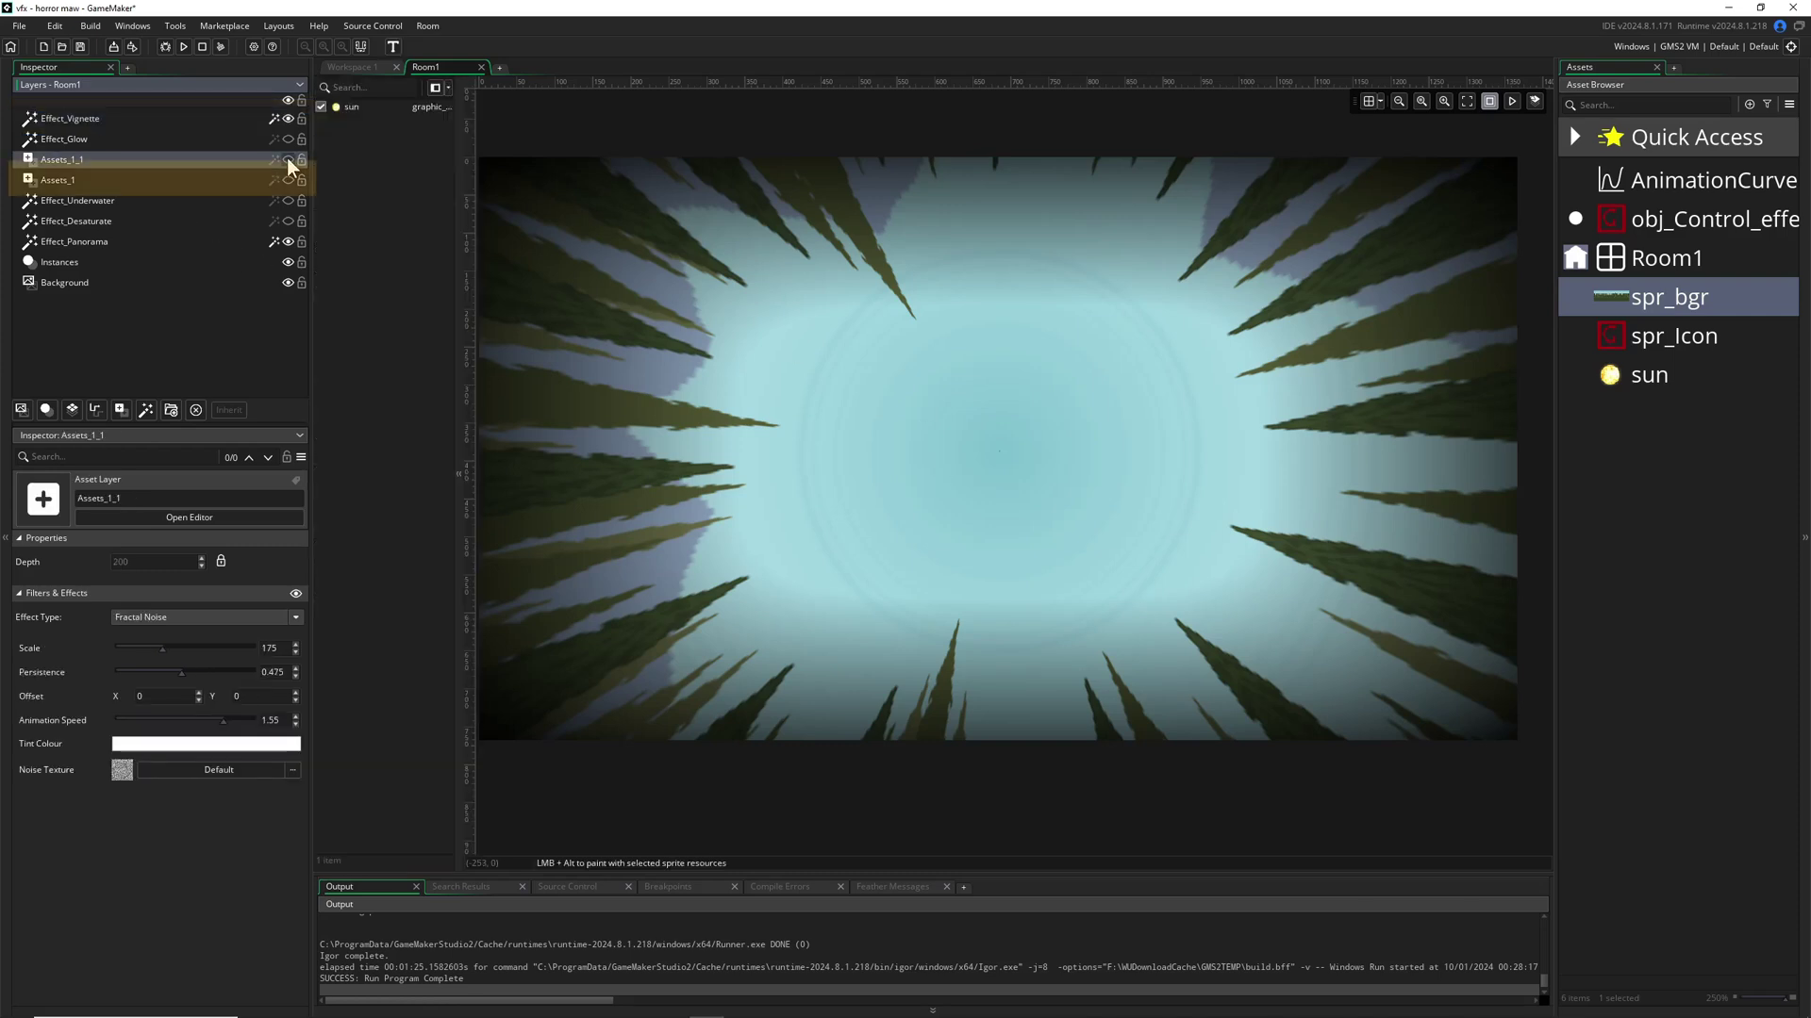
left_click(288, 158)
left_click(297, 179)
left_click(290, 179)
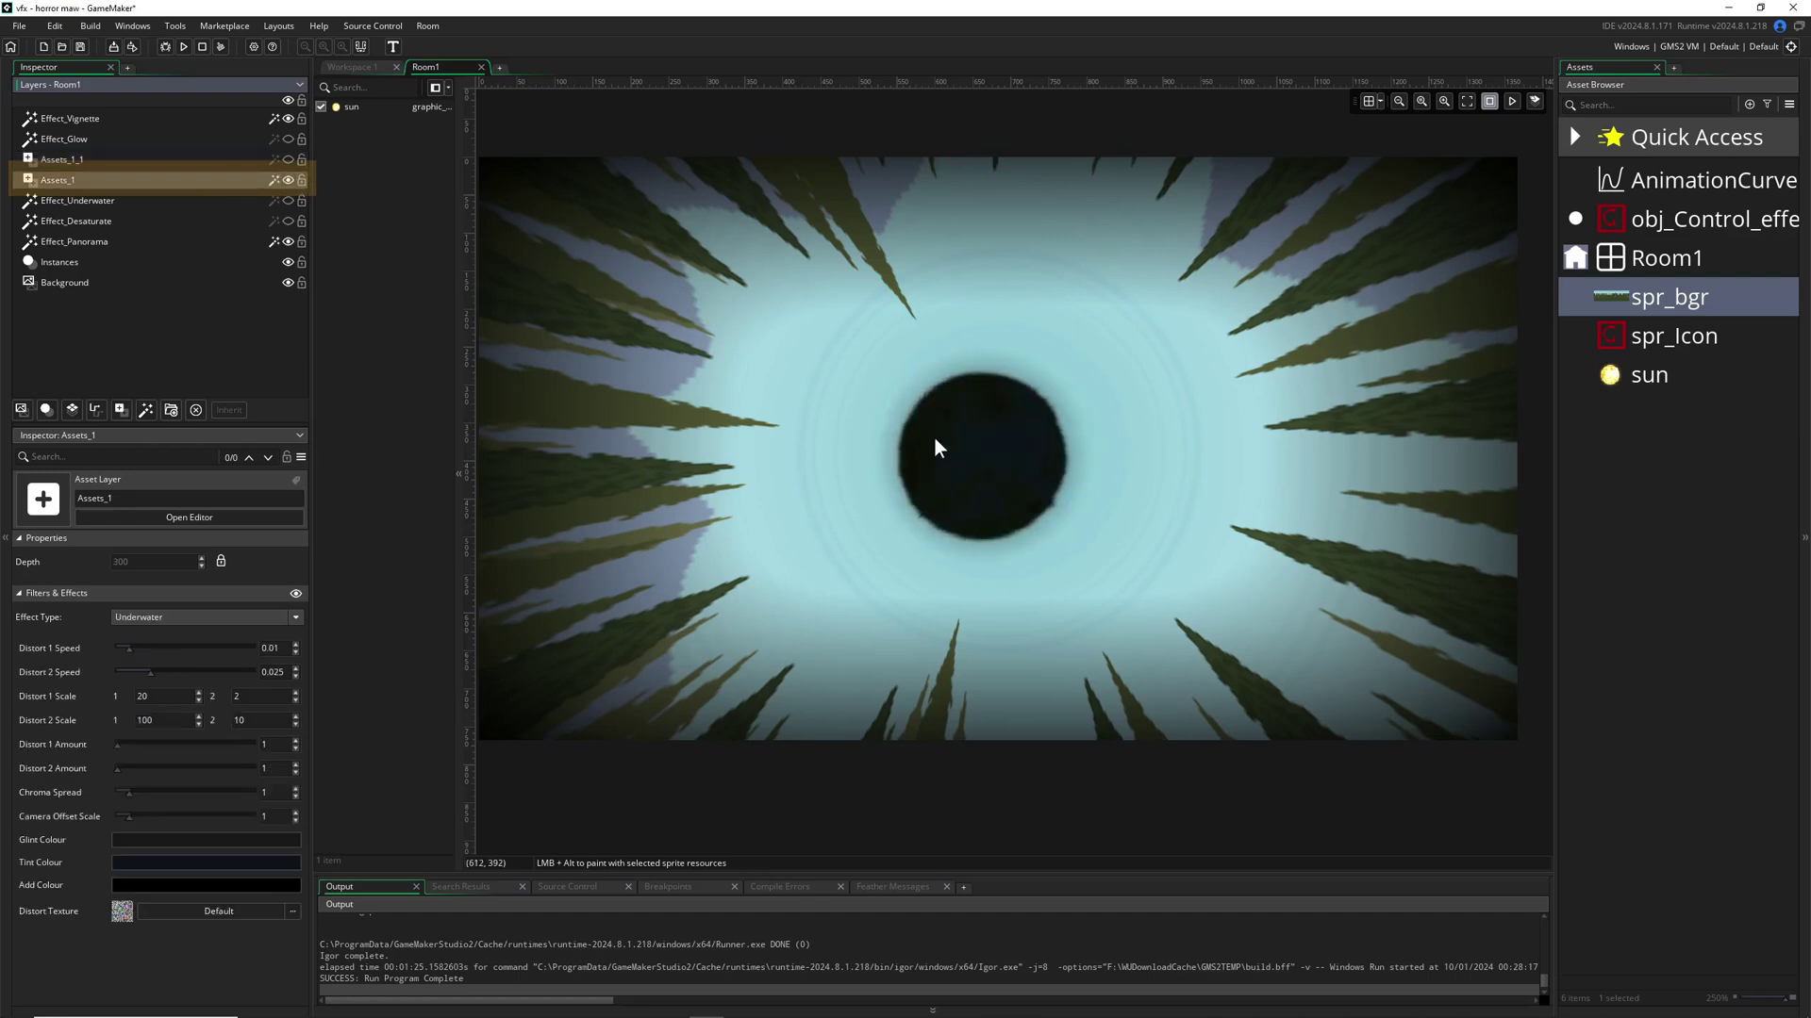
left_click(53, 180)
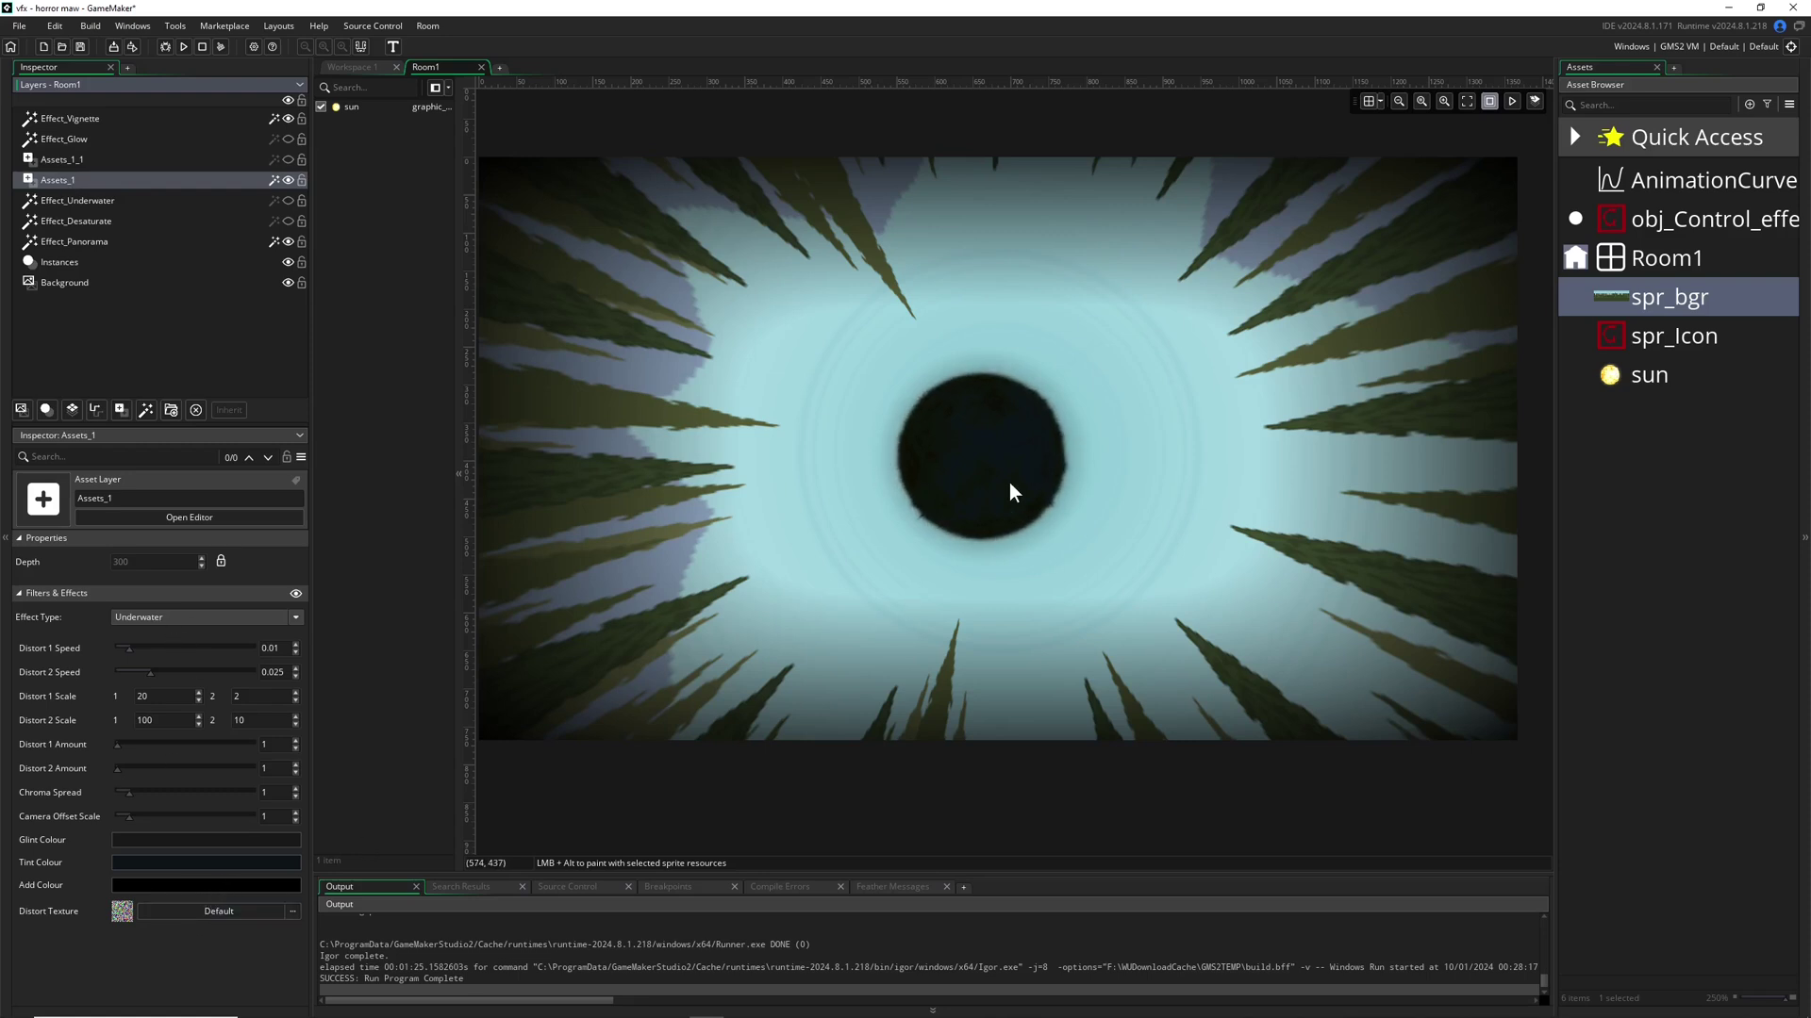
Try Distort 1 and 2 Amounts of 2 on Assets_1, then set both back to 1
scroll(975, 479, "up", 4, "ctrl")
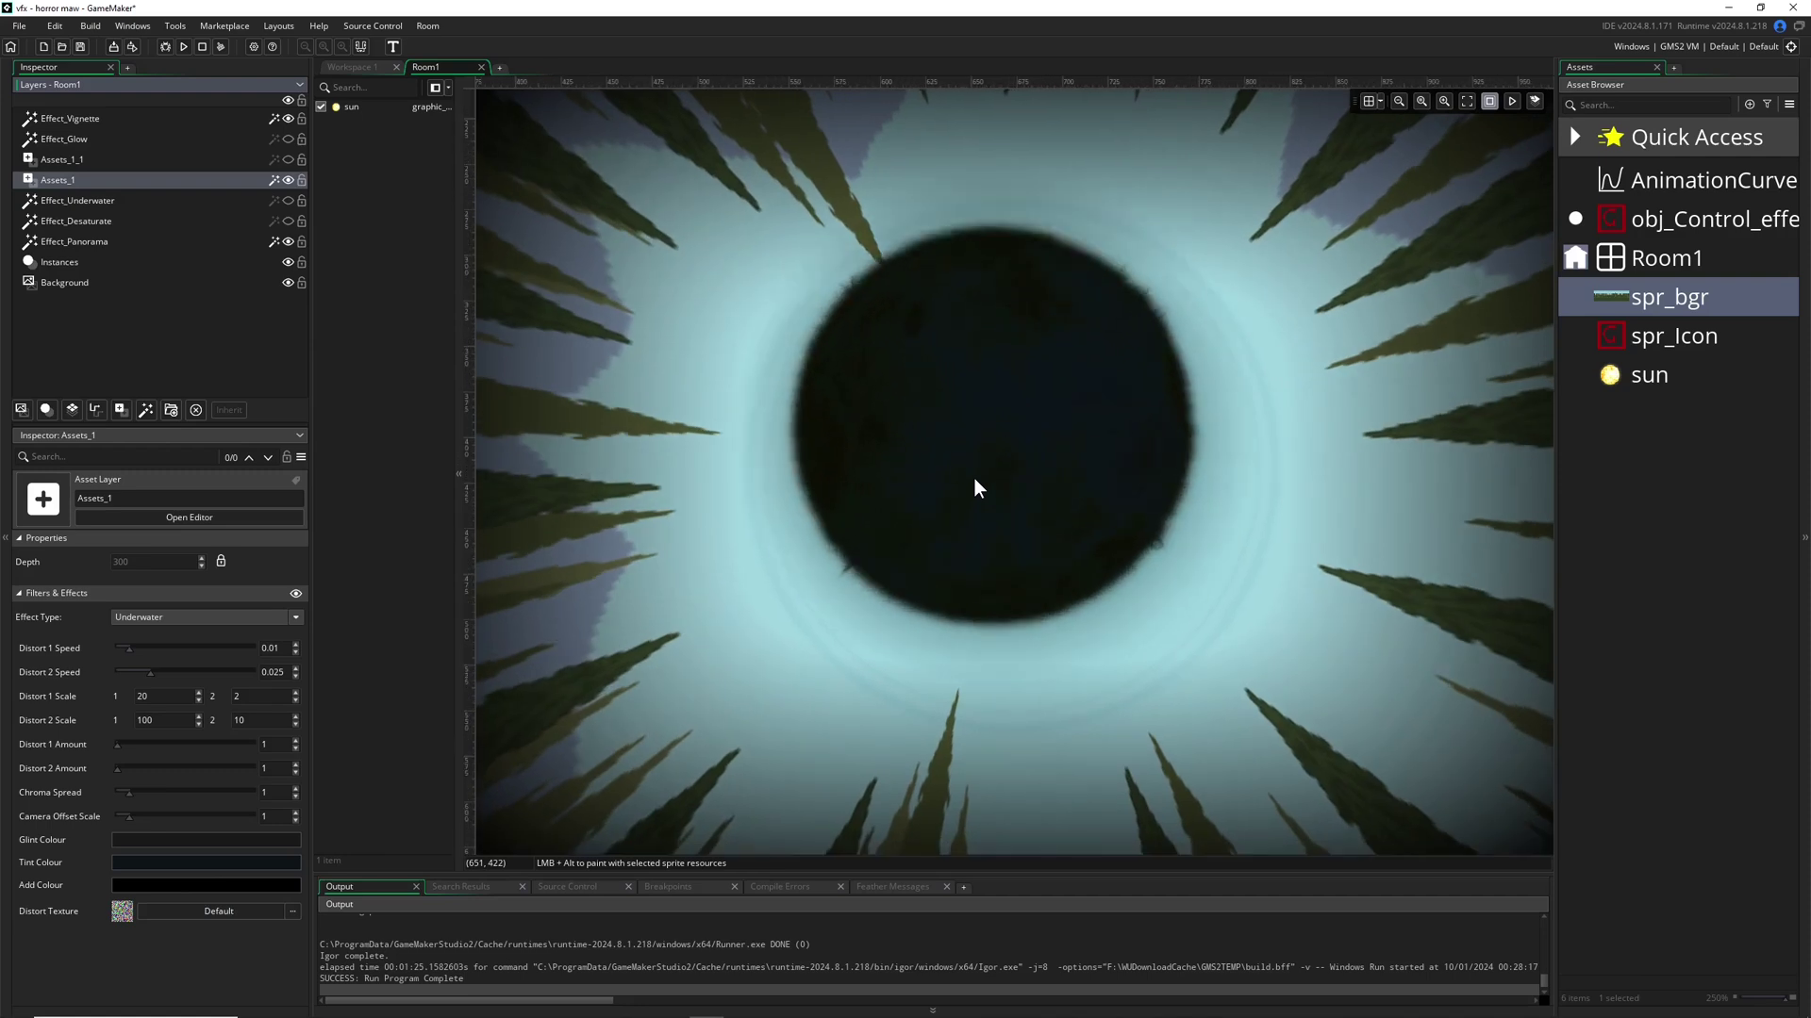
scroll(975, 478, "down", 3, "ctrl")
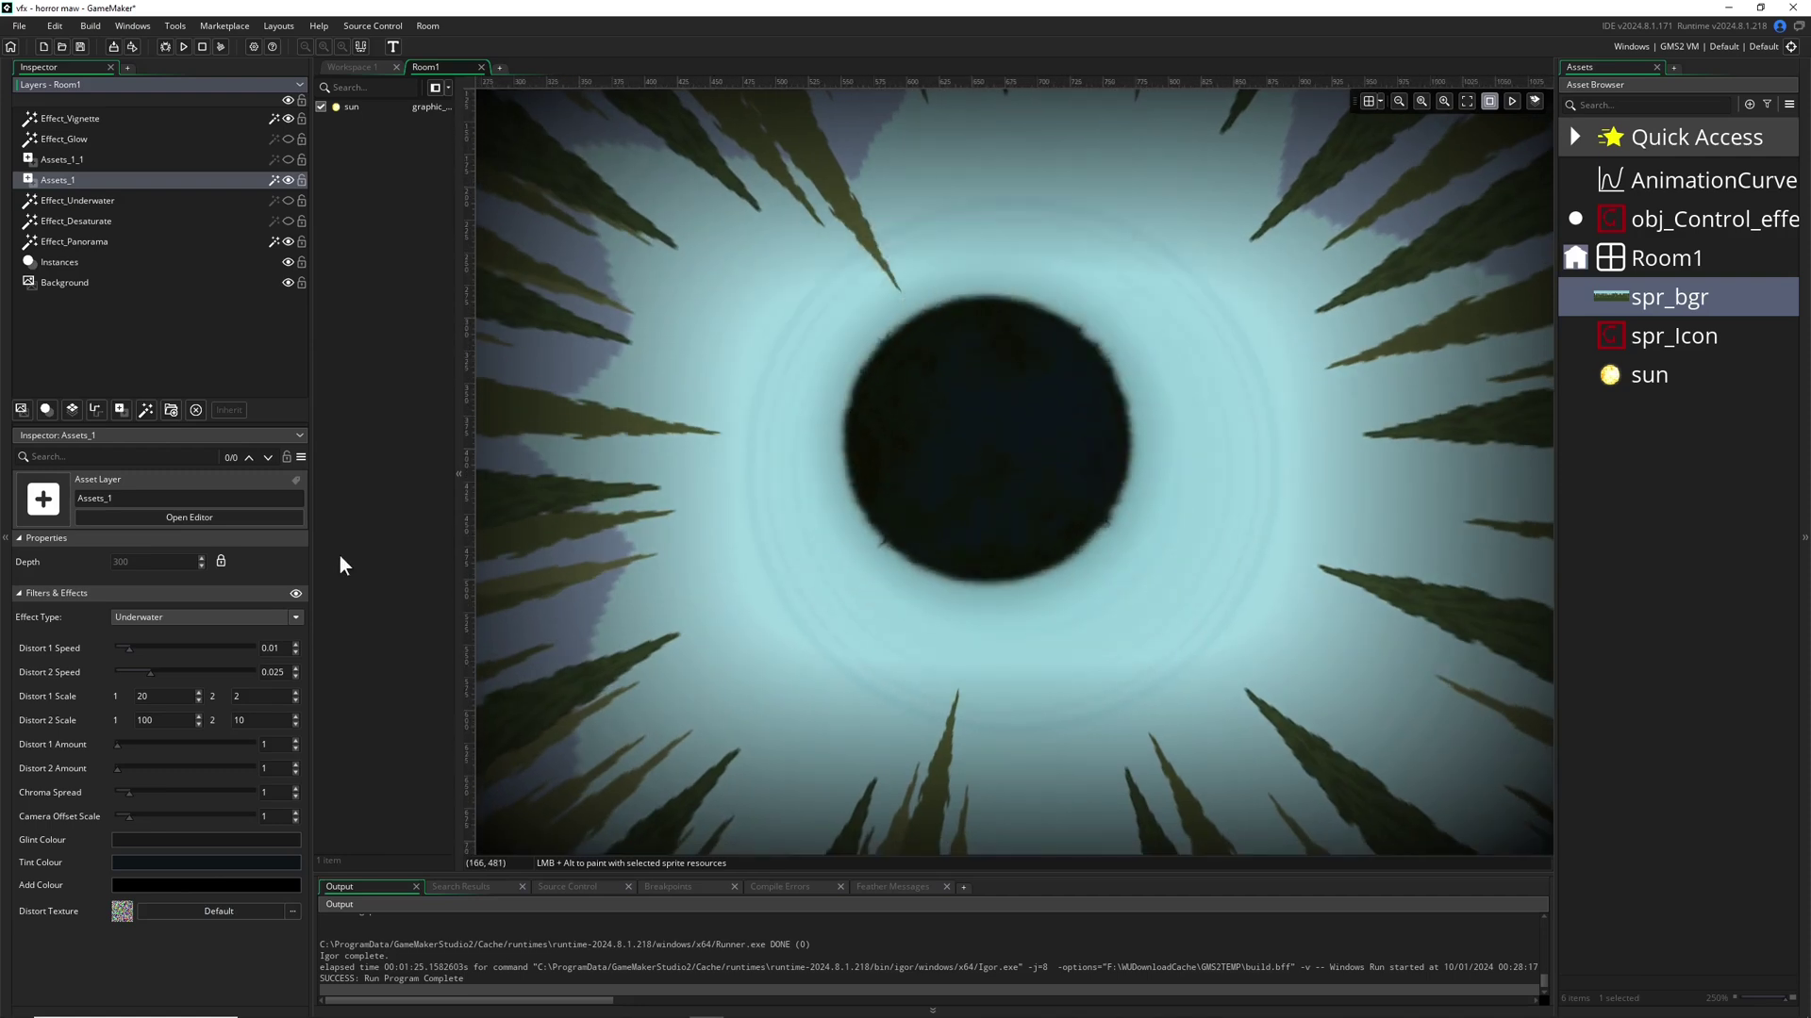
left_click(298, 743)
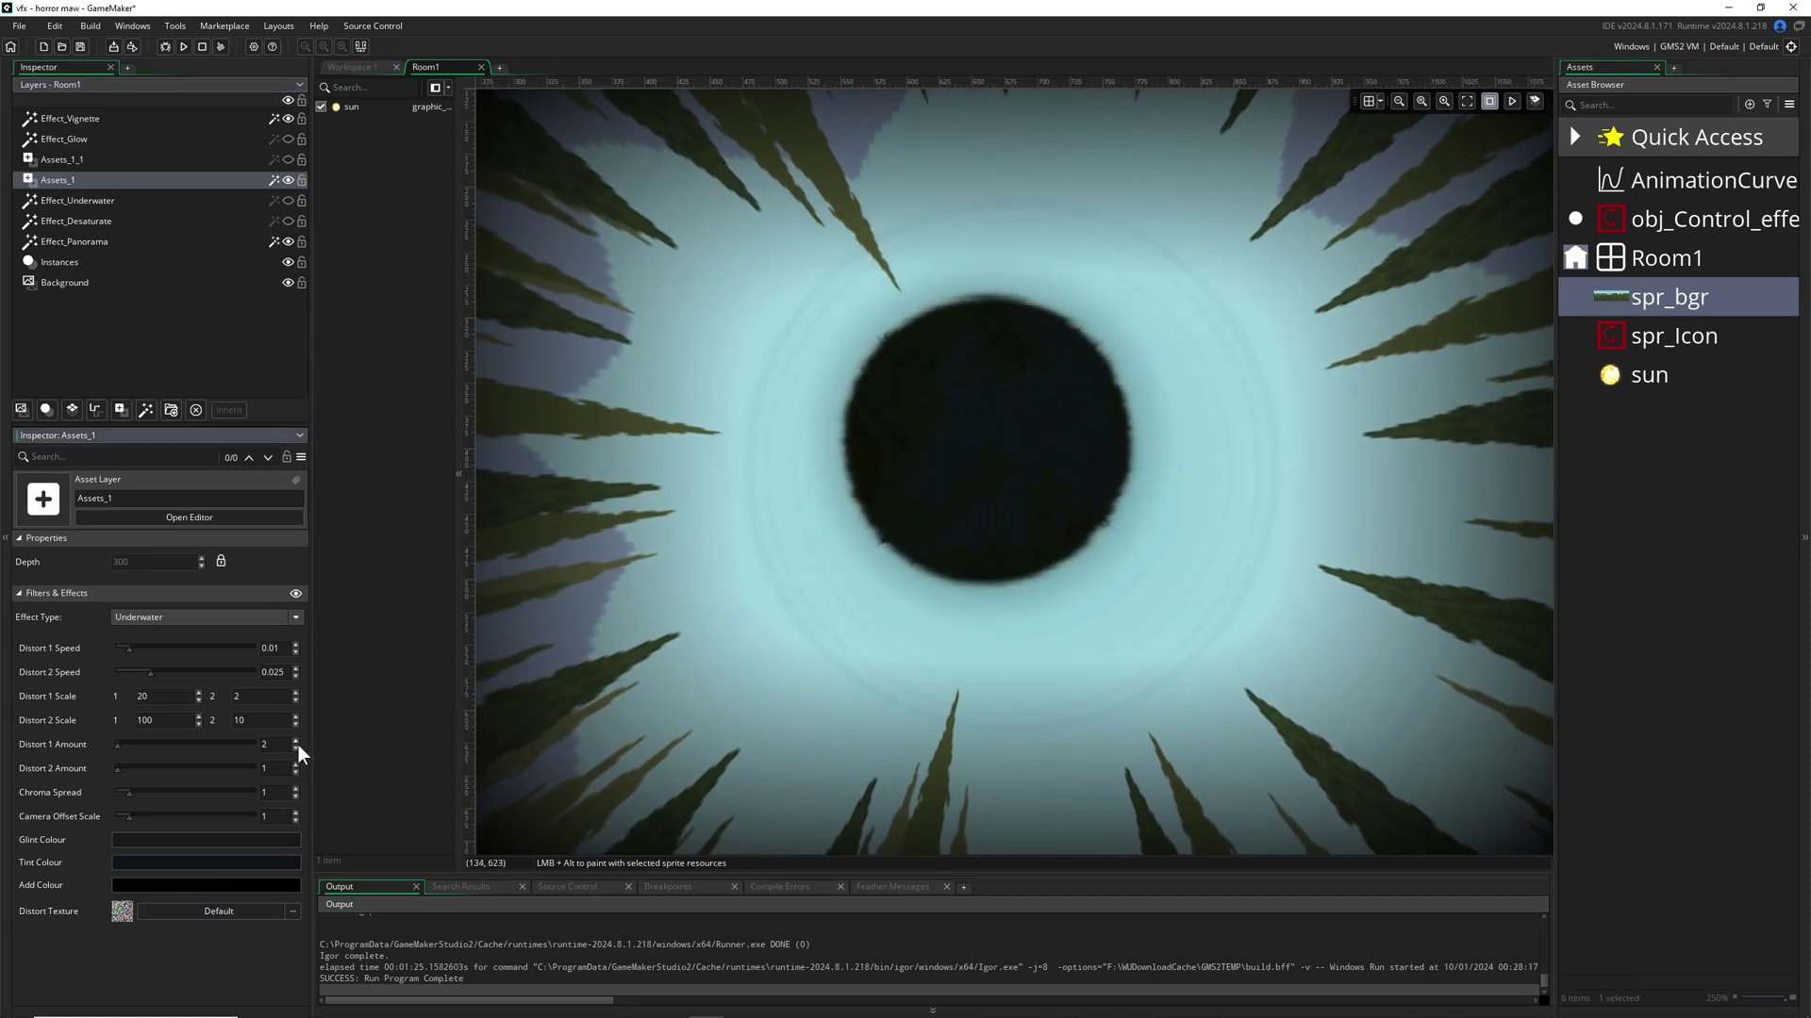
left_click(296, 764)
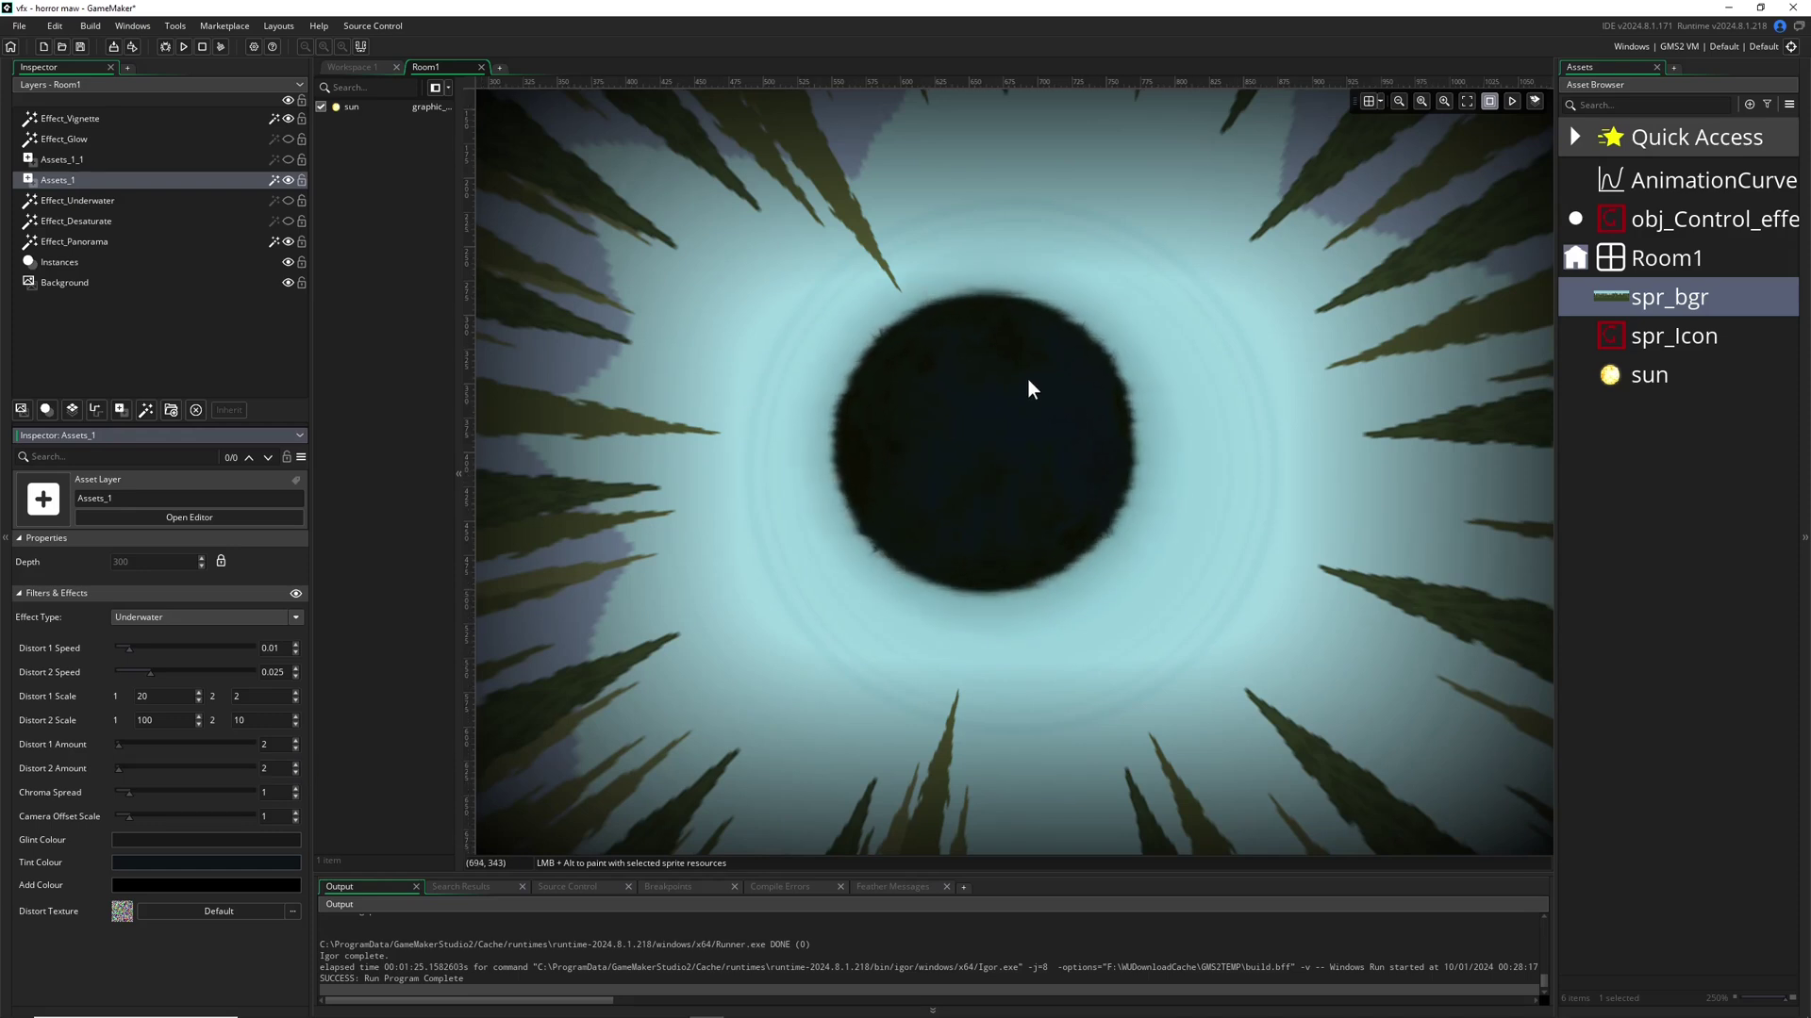
scroll(1020, 392, "down", 4, "ctrl")
scroll(1020, 392, "up", 1, "ctrl")
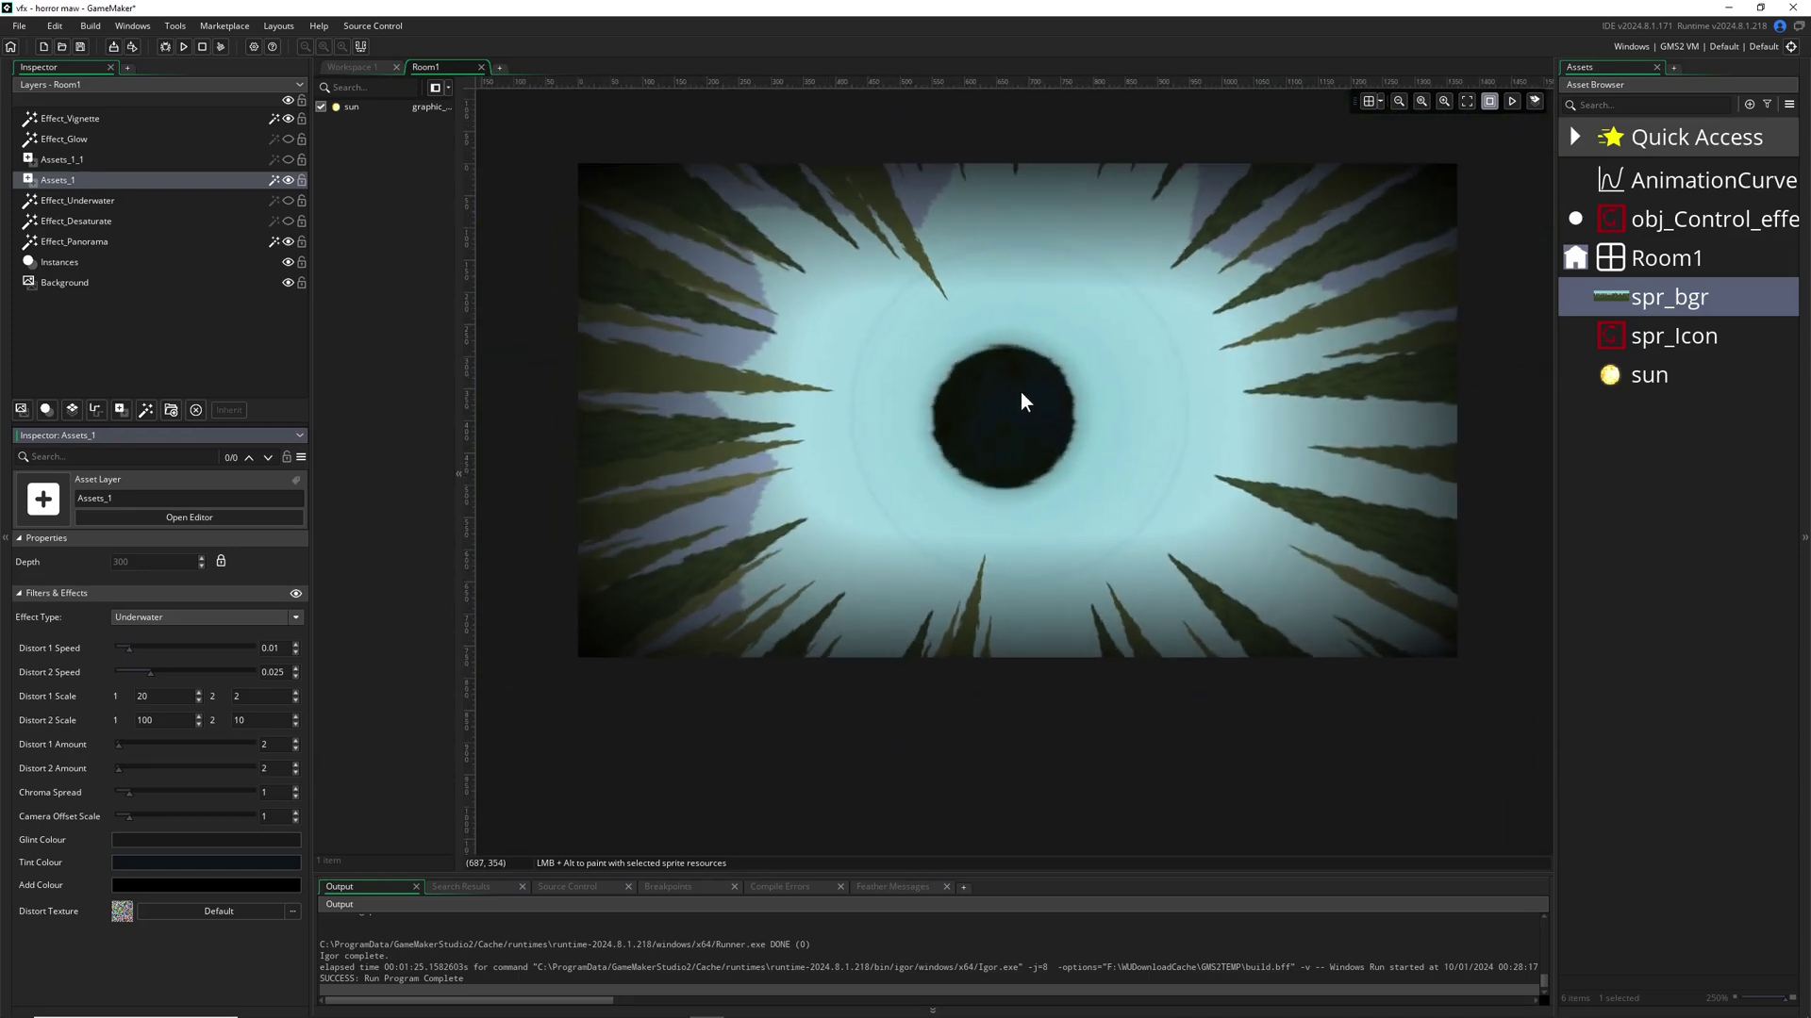
left_click(295, 747)
left_click(295, 773)
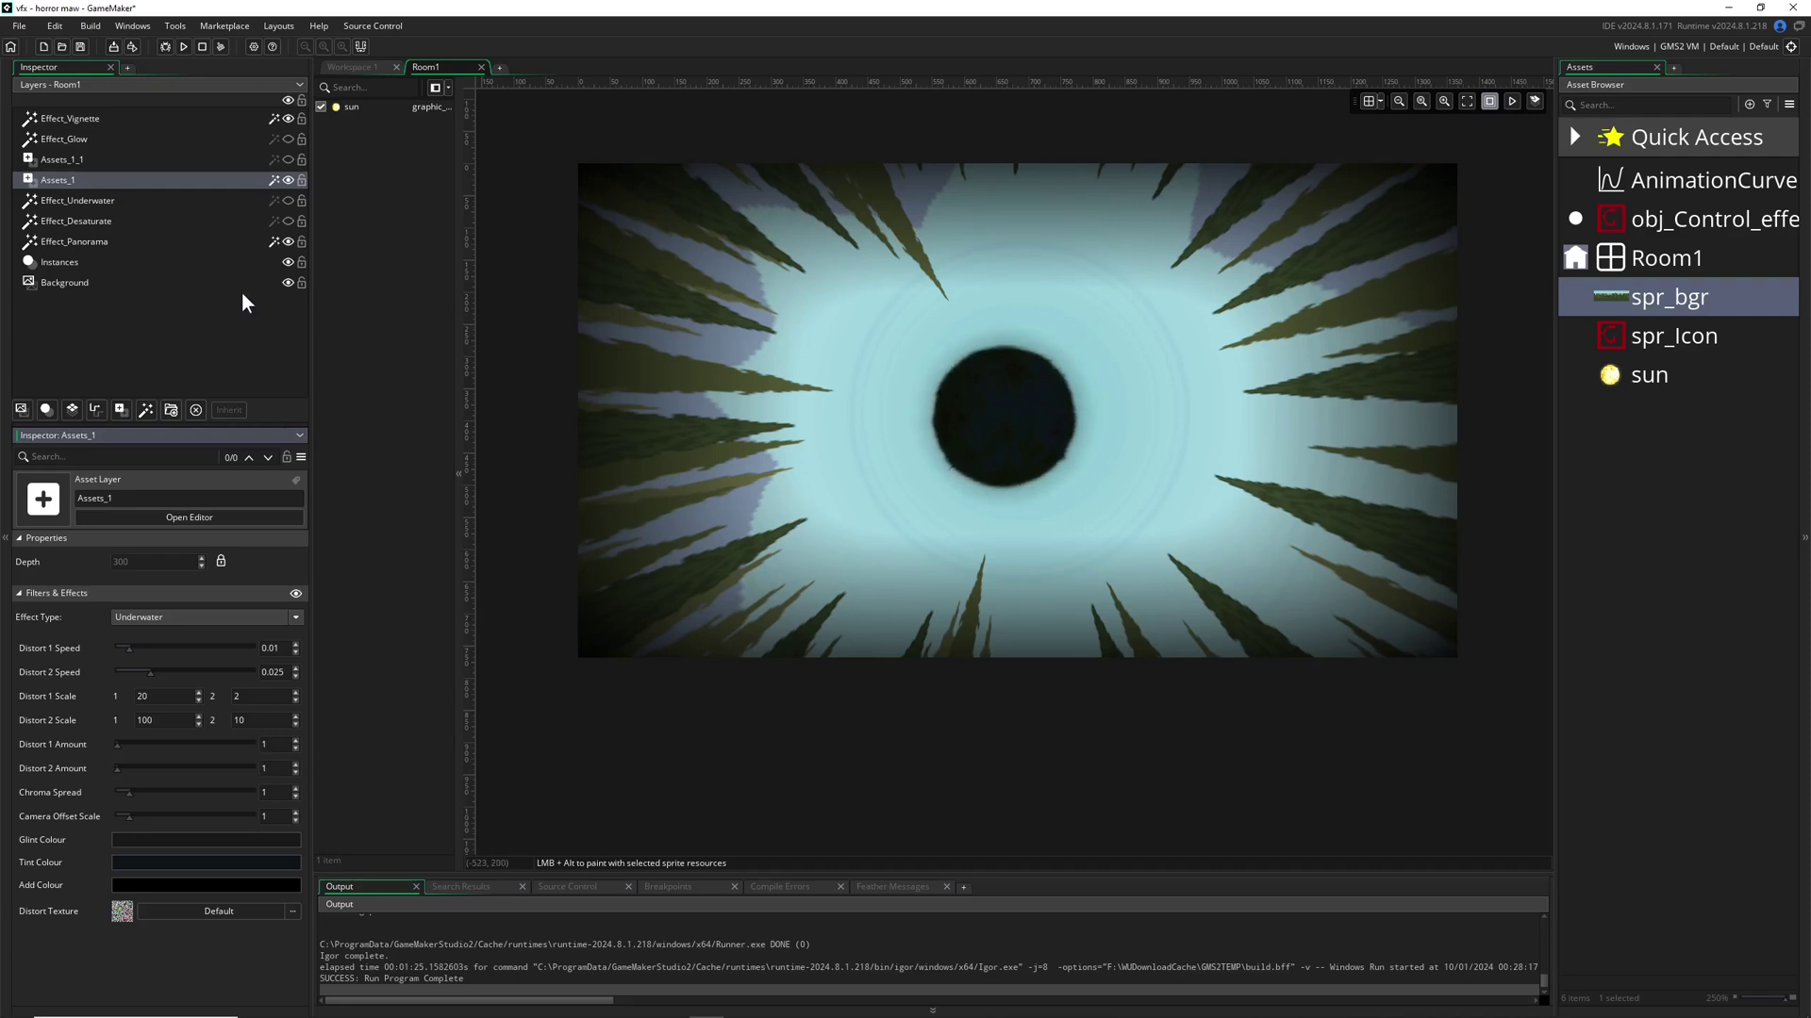
Turn on Effect_Desaturate, trying Effect_Underwater briefly before switching it off
left_click(257, 199)
left_click(289, 201)
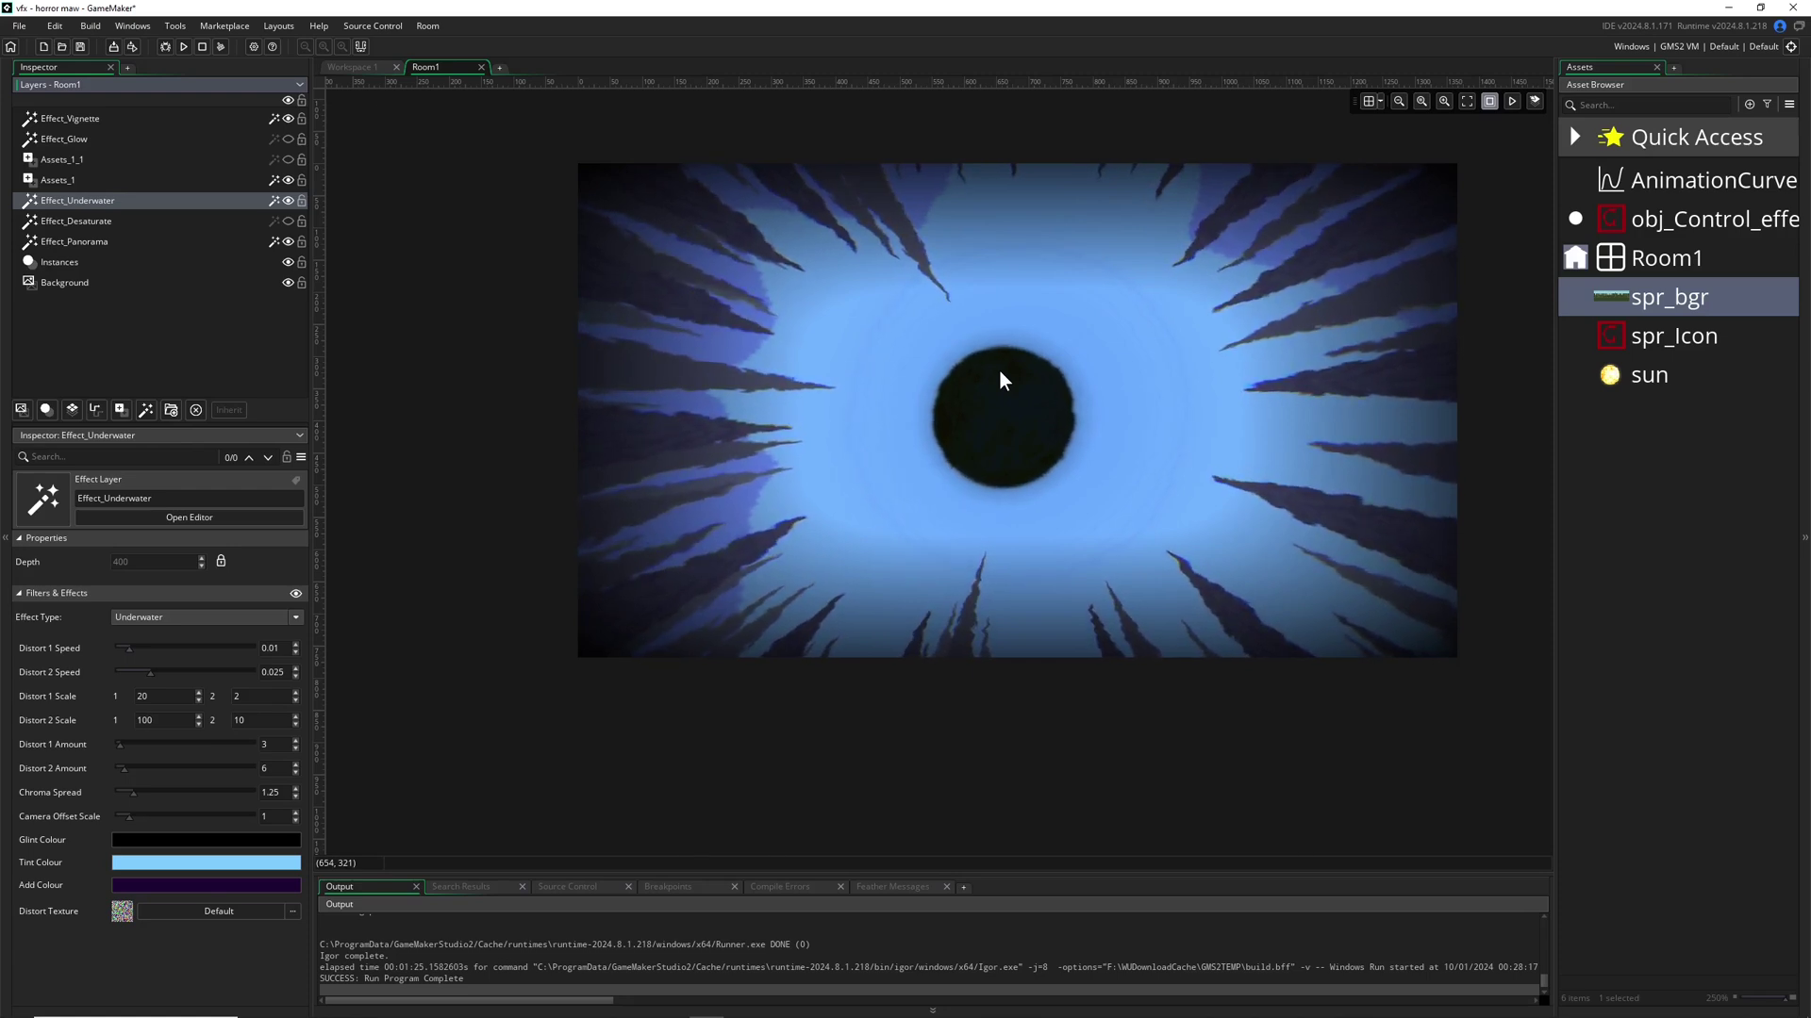
left_click(288, 220)
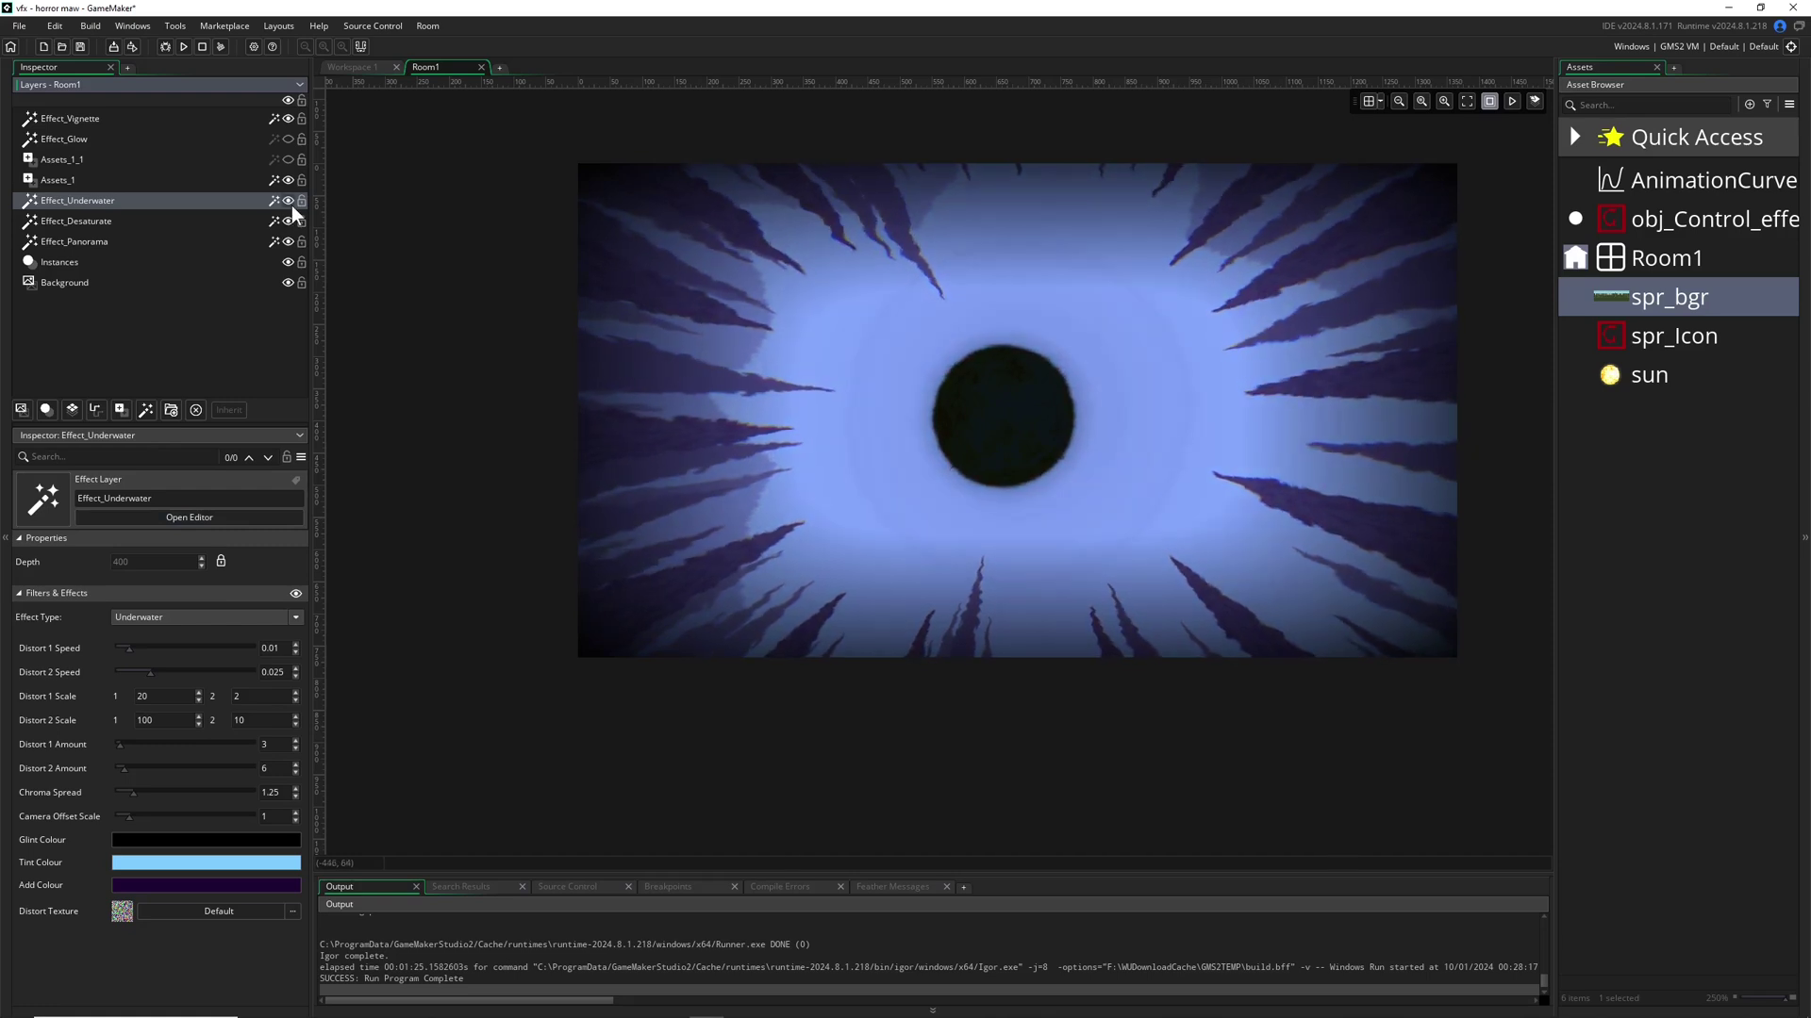
left_click(288, 201)
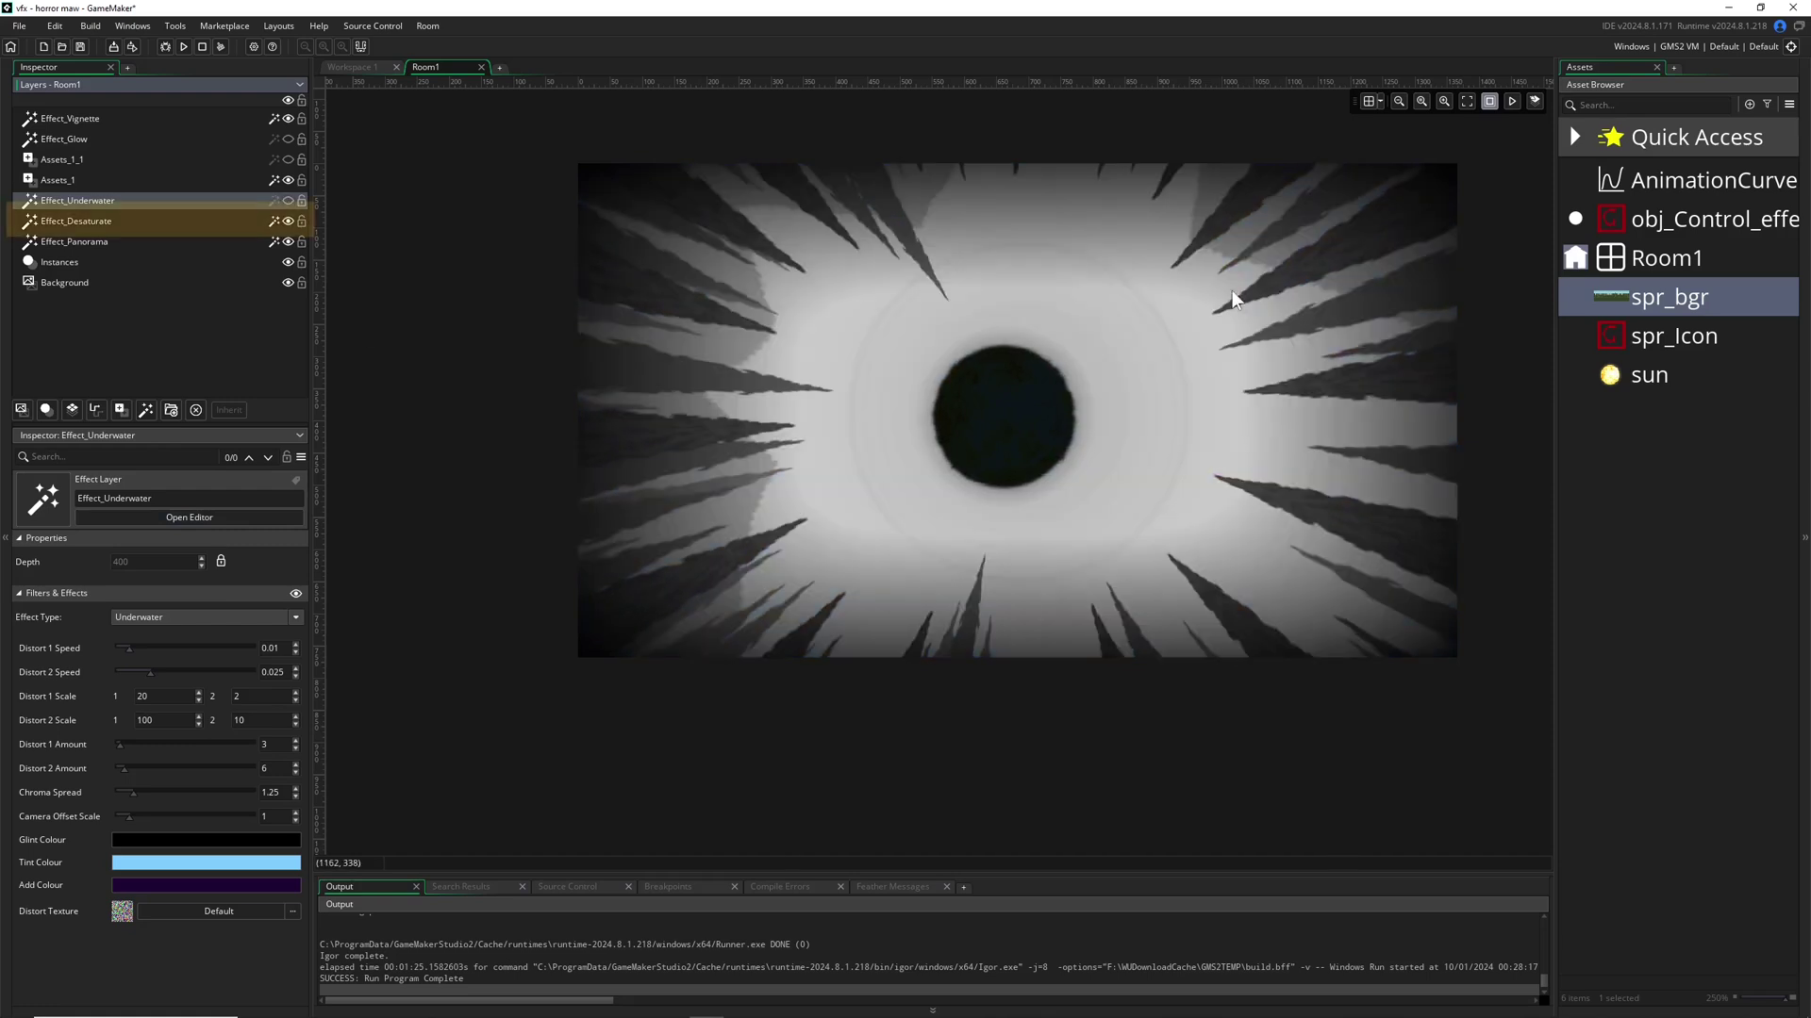
Review the Desaturate and Panorama layer settings, then show the Assets_1_1 sun layer
left_click(91, 220)
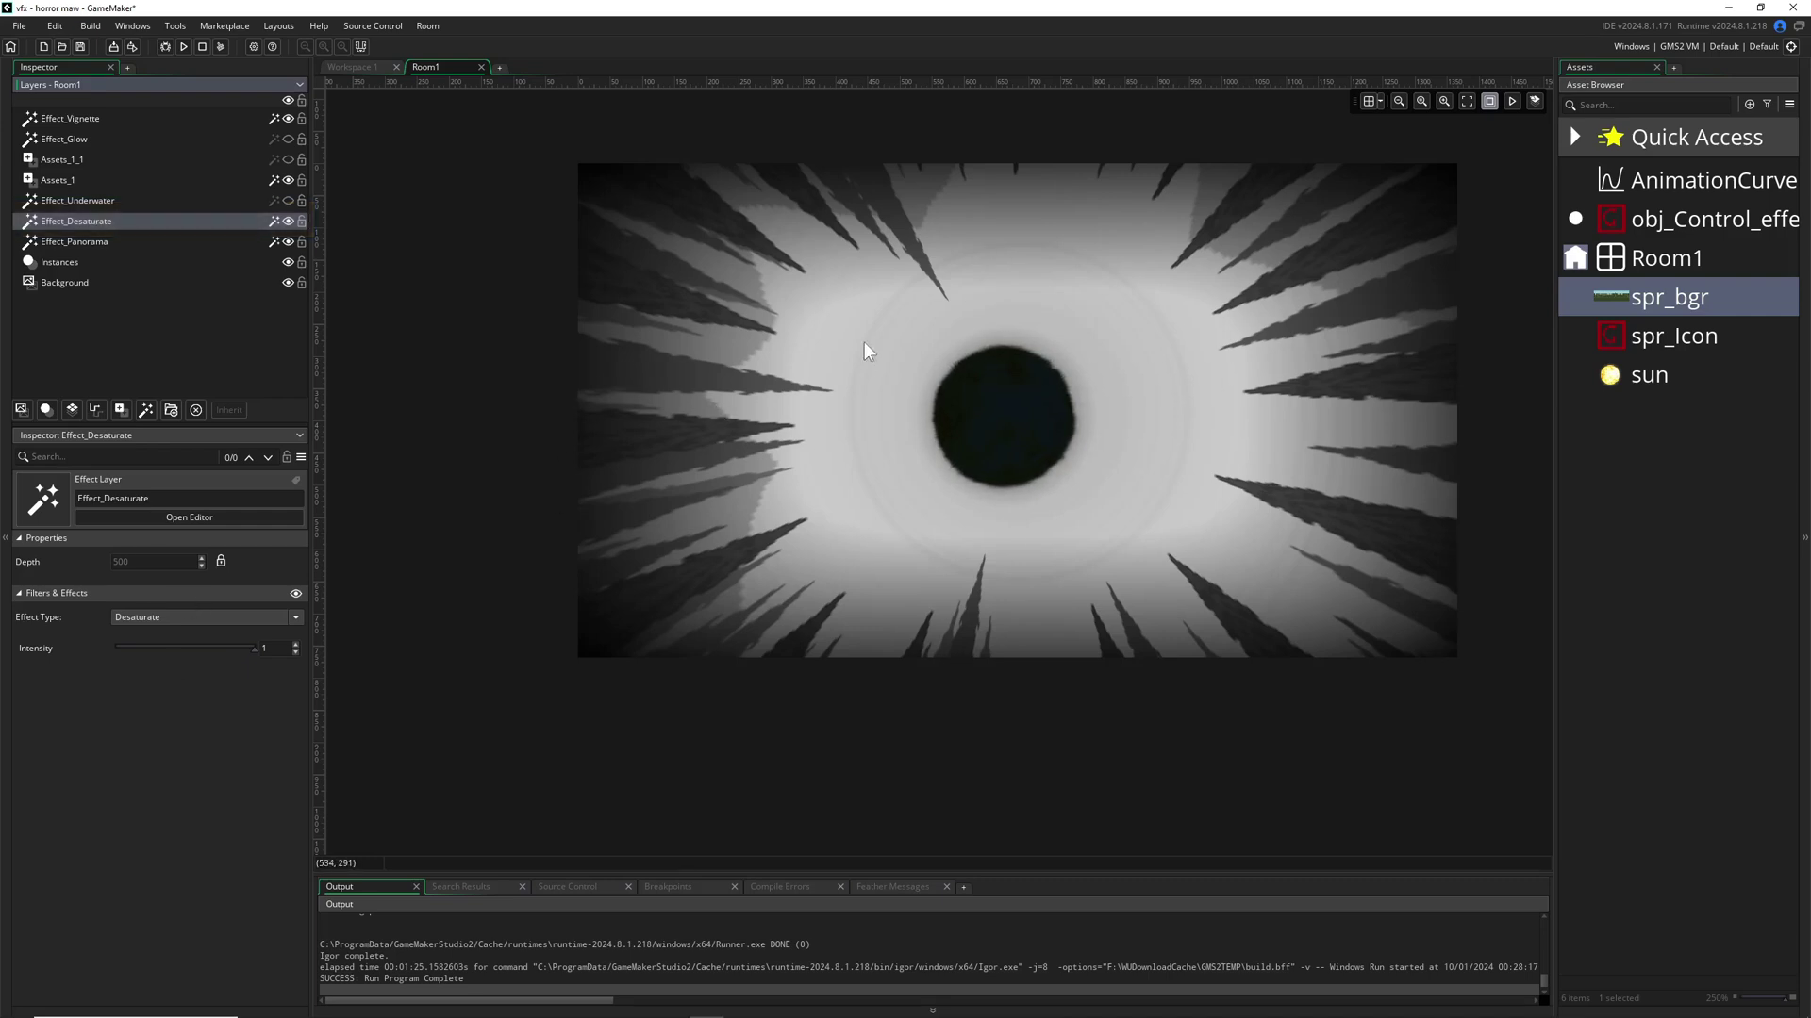
left_click(184, 244)
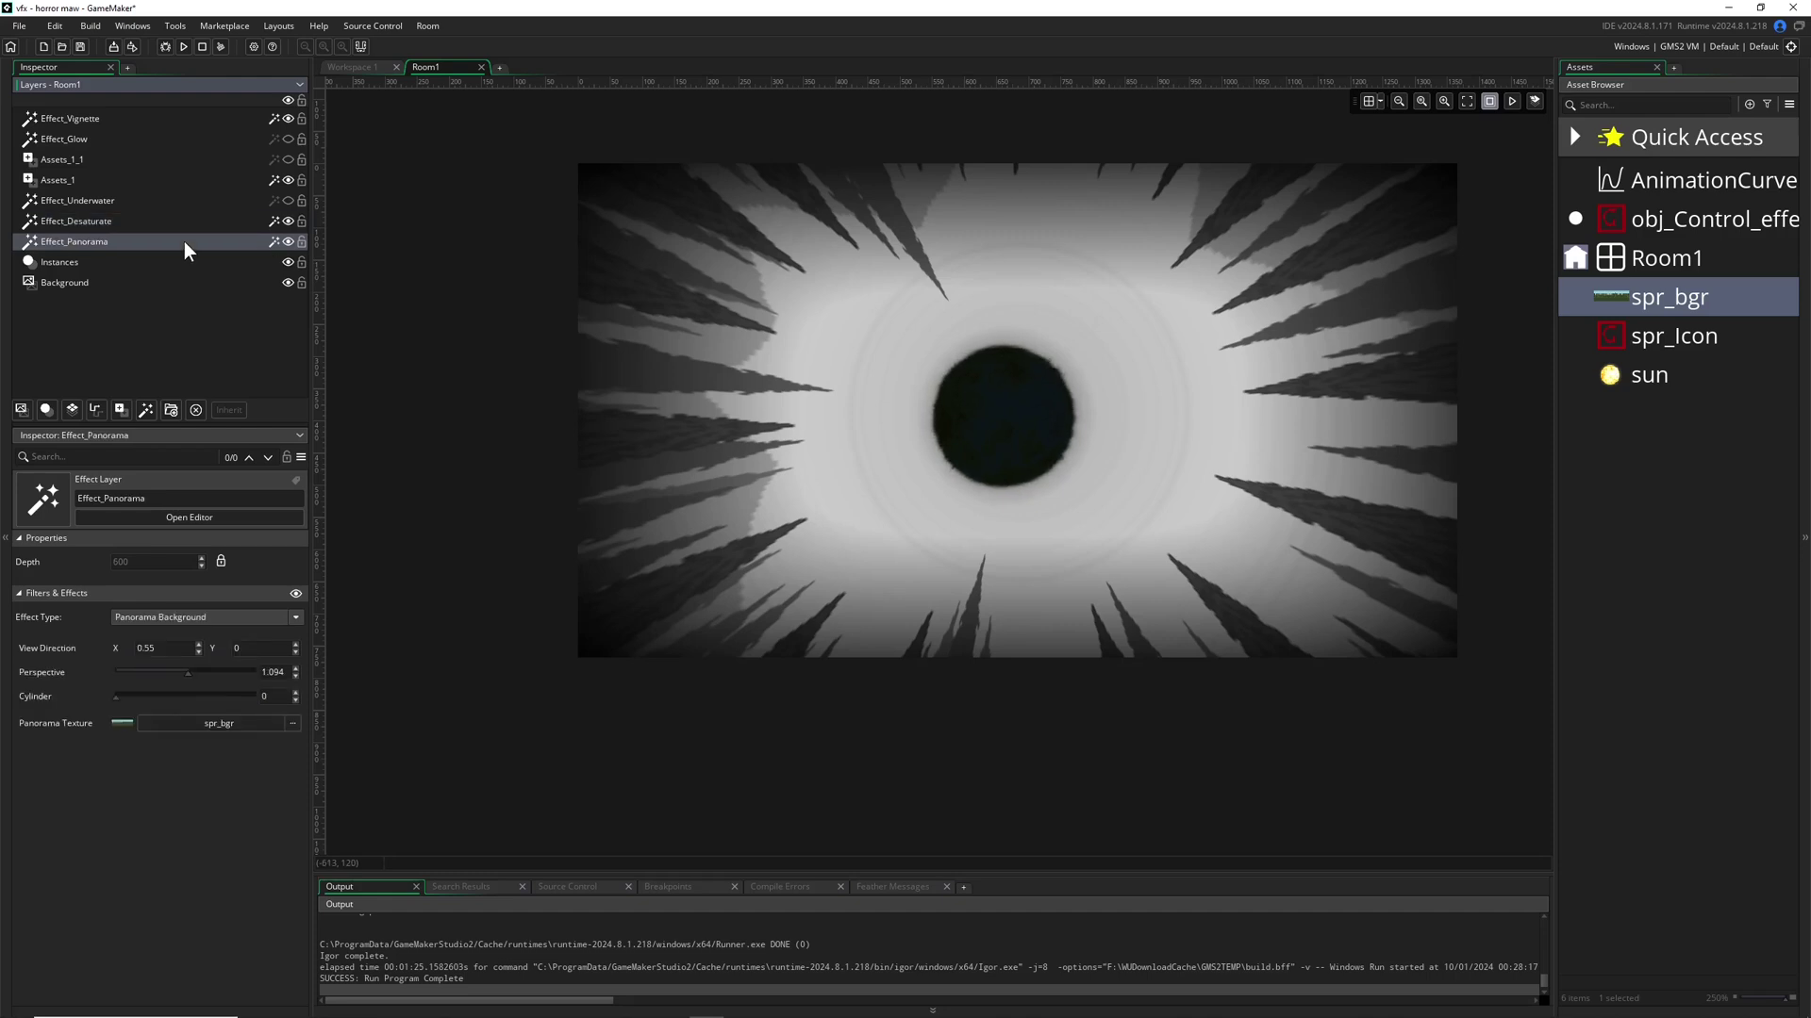
left_click(288, 160)
Hide the dark Assets_1 circle and select the Assets_1_1 sun layer, zooming to check it
left_click(288, 180)
left_click(245, 157)
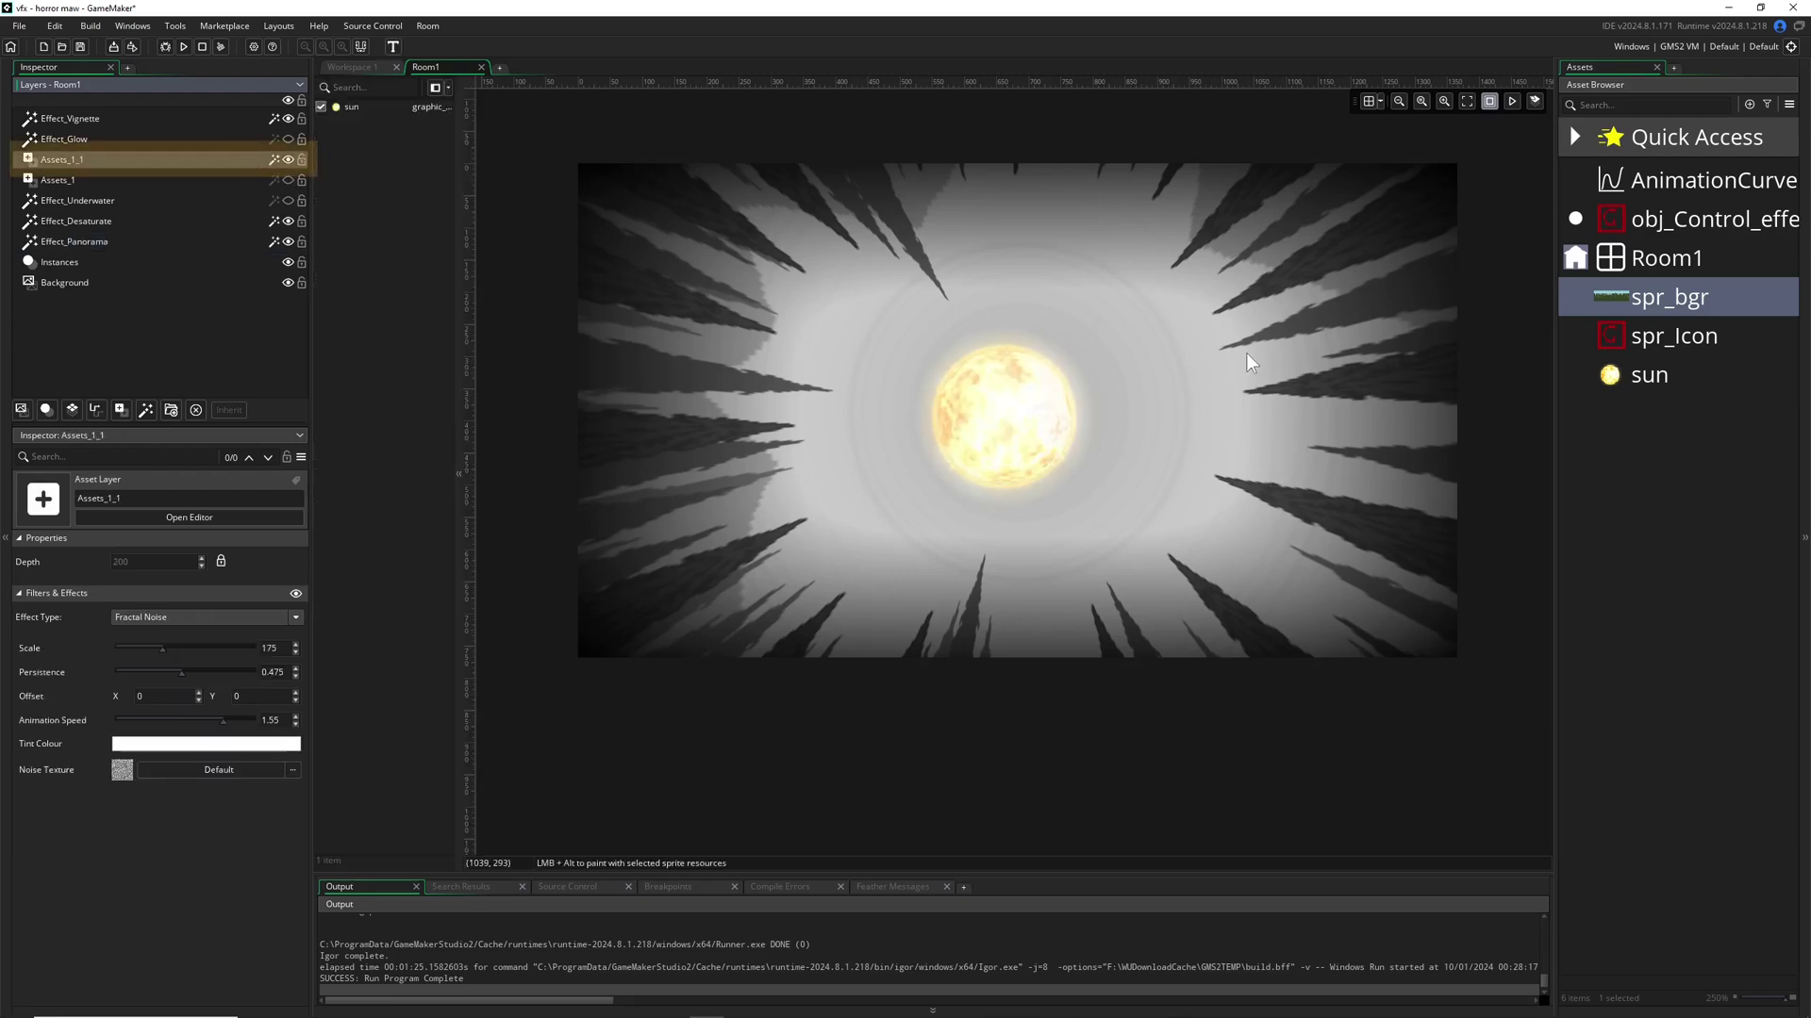
scroll(1009, 424, "up", 4, "ctrl")
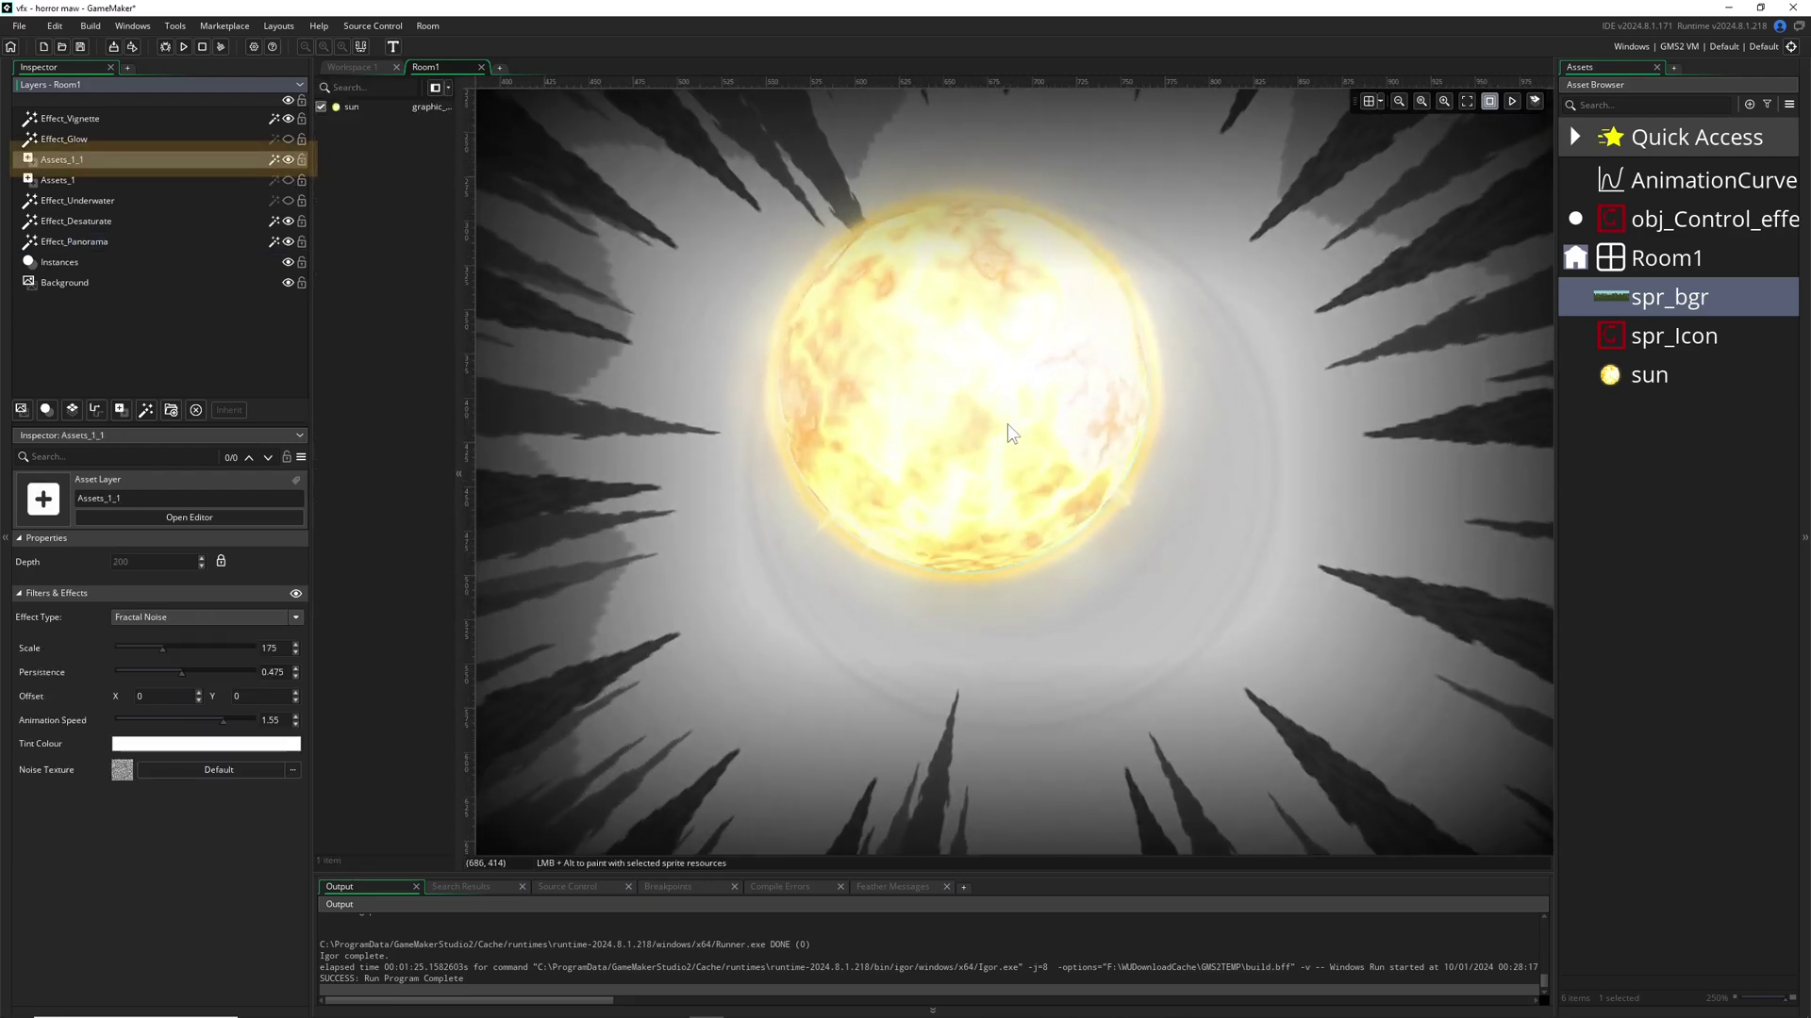
scroll(1007, 422, "up", 1, "ctrl")
scroll(919, 370, "up", 1, "ctrl")
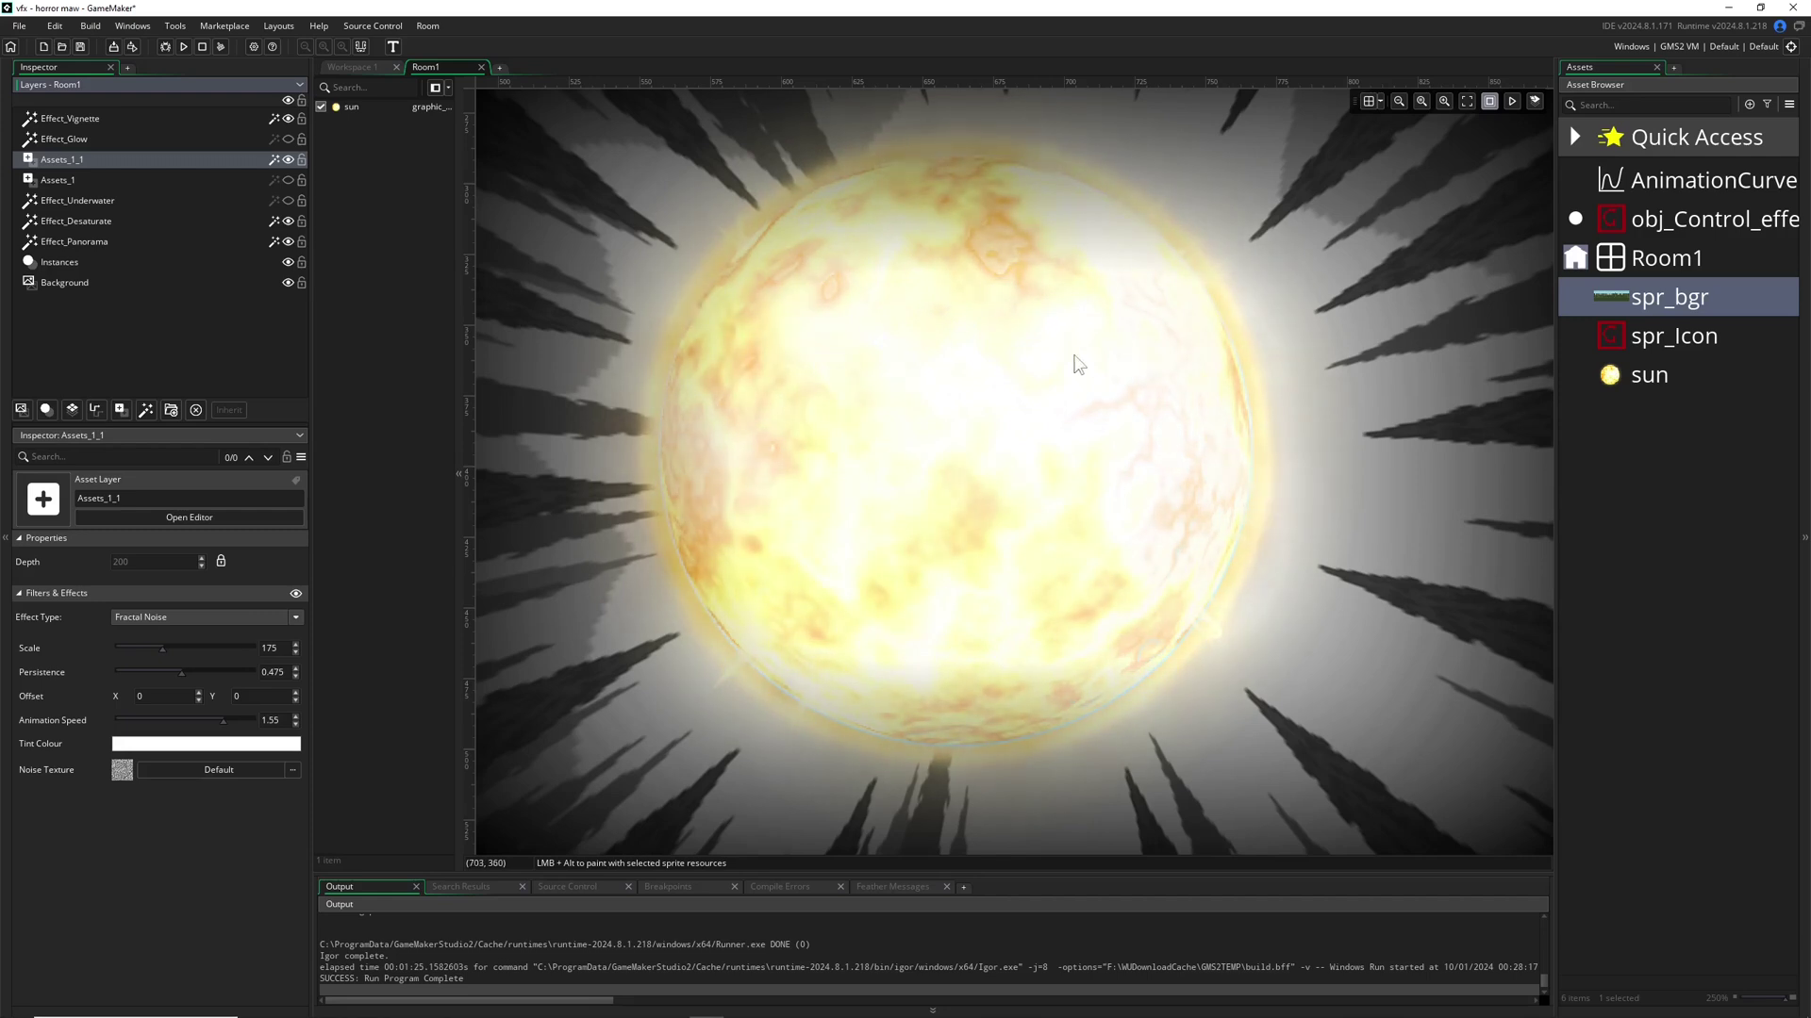
scroll(1077, 363, "down", 5, "ctrl")
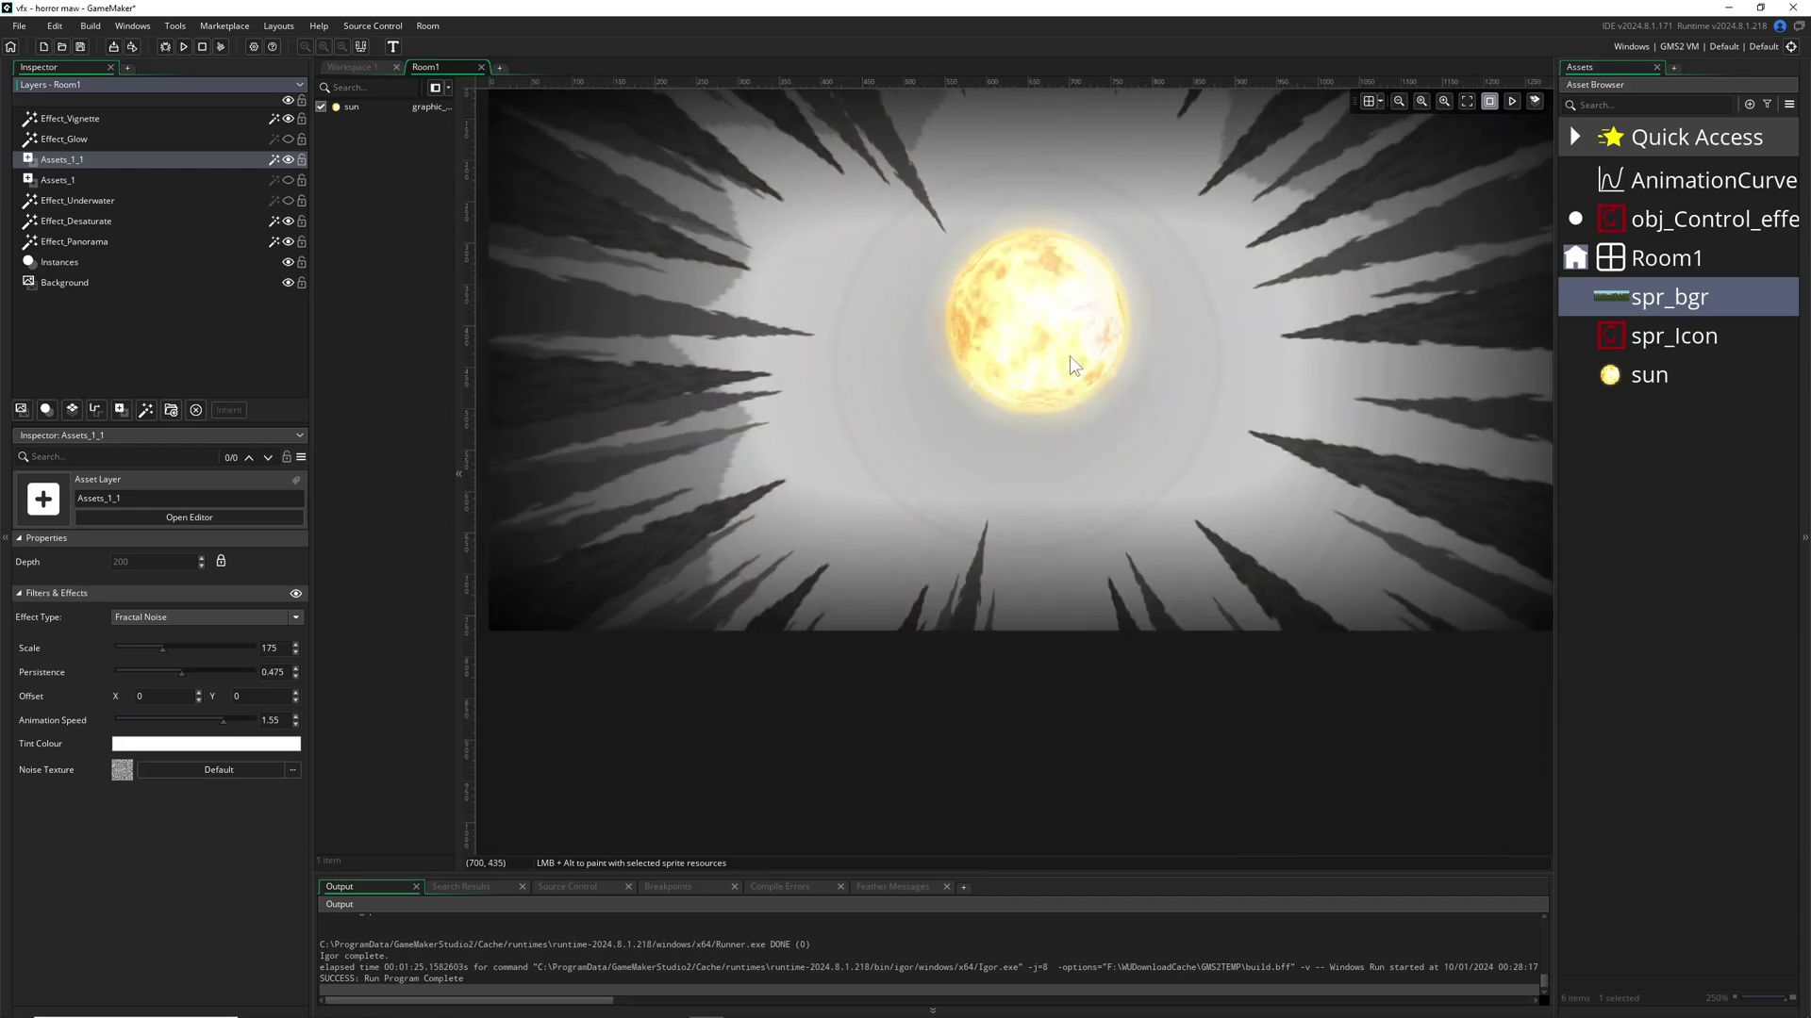
scroll(1069, 354, "down", 3, "ctrl")
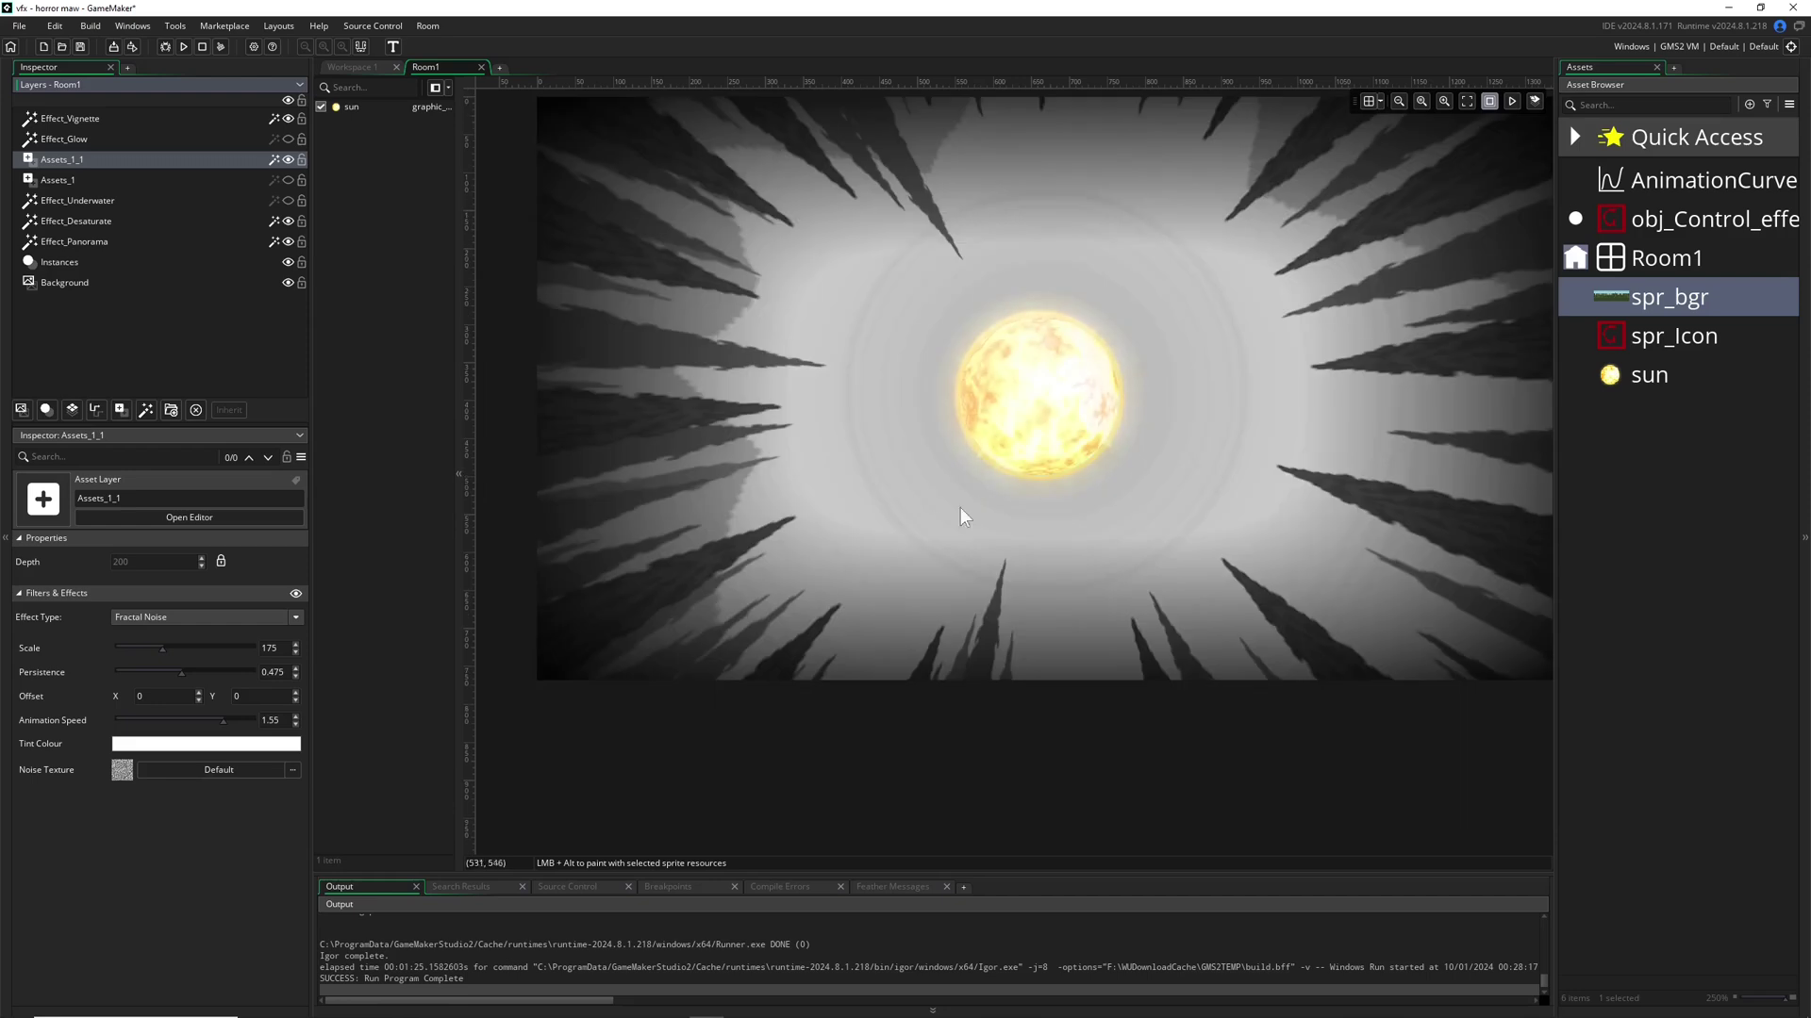